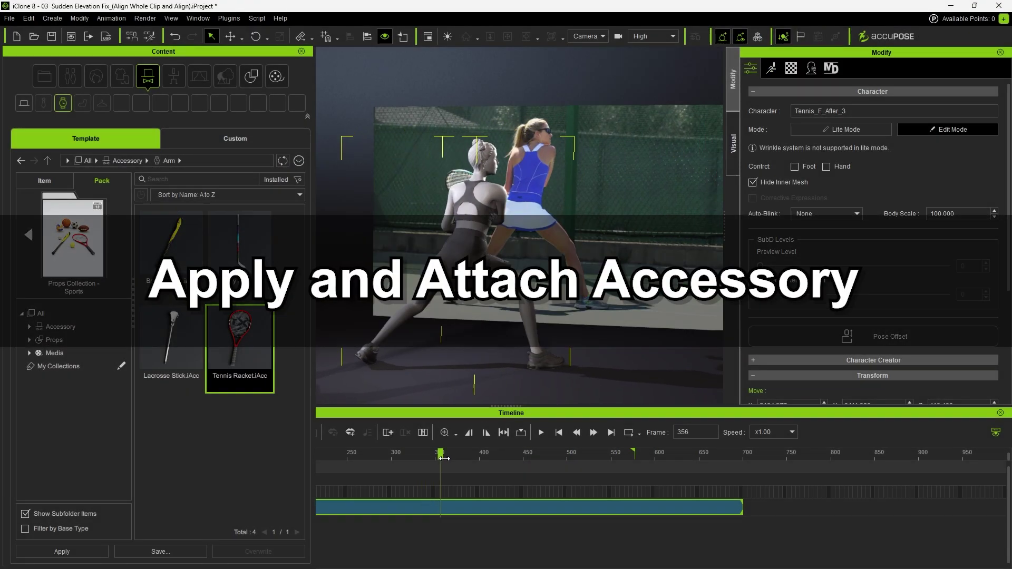
# - Apply the Tennis Racket.iAcc accessory to the character's right hand and scrub to check it
pyautogui.moveTo(444, 459)
pyautogui.mouseDown()
pyautogui.moveTo(469, 460)
pyautogui.moveTo(426, 457)
pyautogui.moveTo(470, 460)
pyautogui.moveTo(427, 456)
pyautogui.mouseUp()
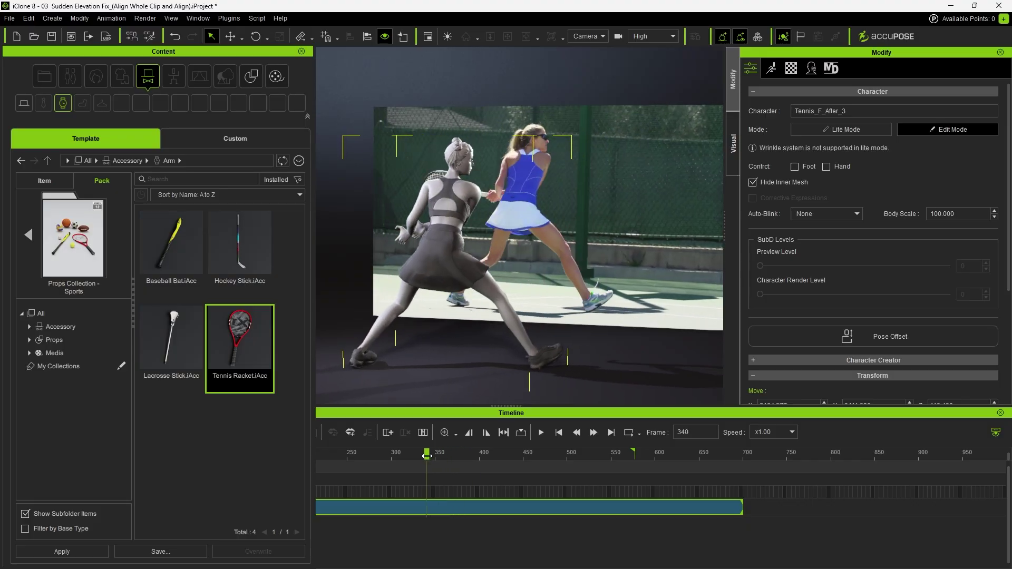
pyautogui.doubleClick(258, 343)
pyautogui.press('F4')
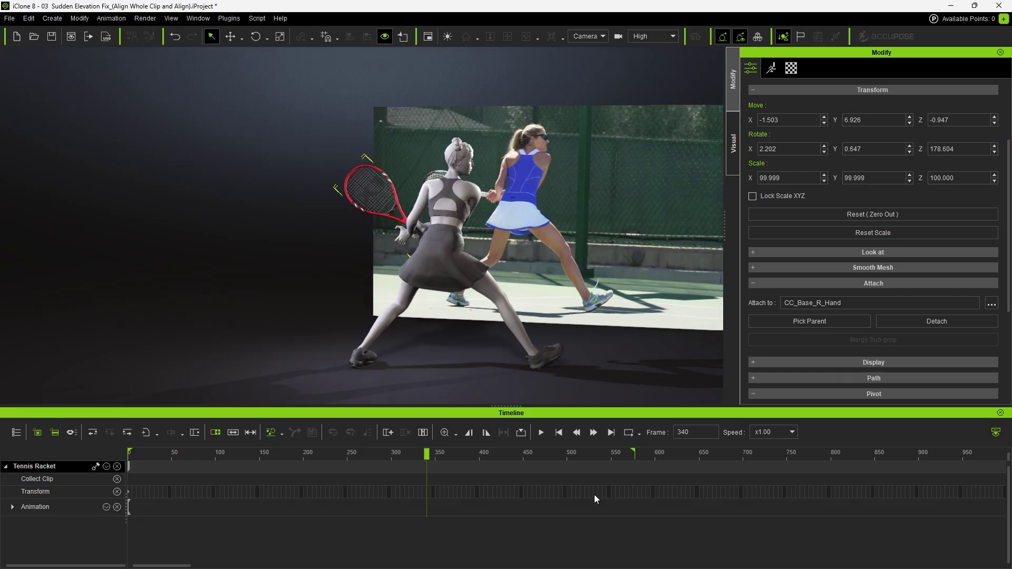
pyautogui.moveTo(423, 458); pyautogui.dragTo(332, 457)
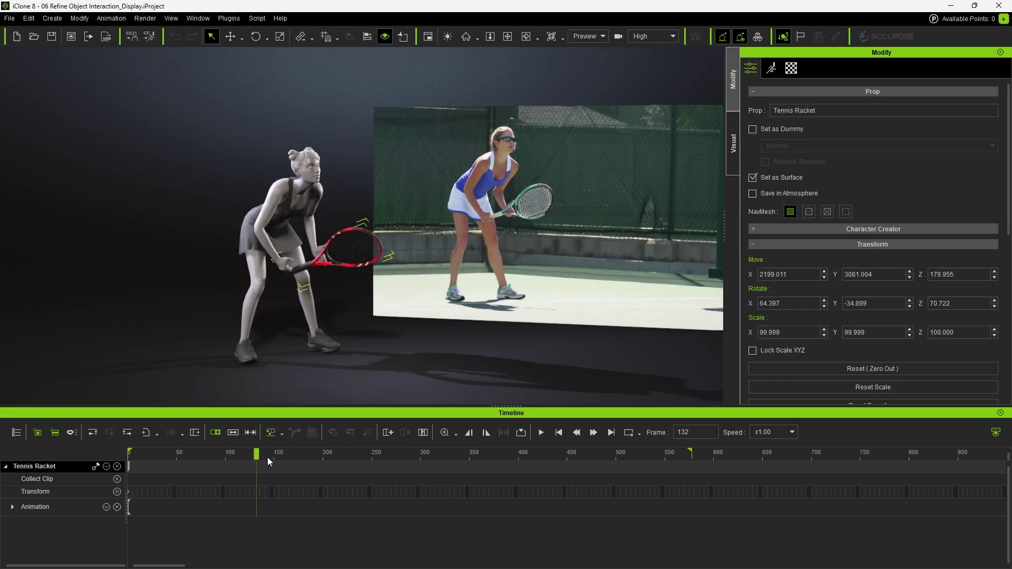
pyautogui.moveTo(267, 457); pyautogui.dragTo(389, 457)
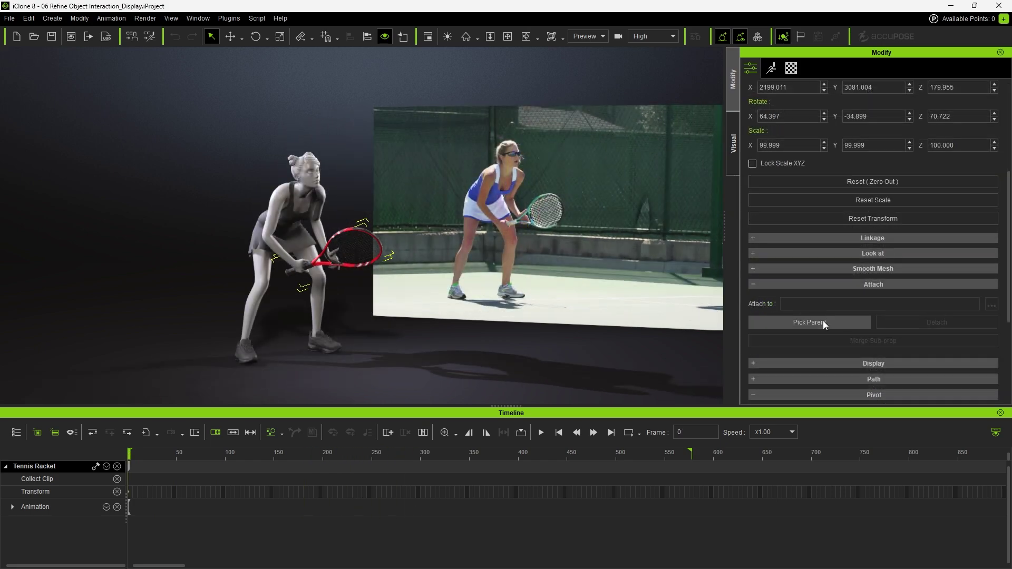
# - Parent the racket to the right hand bone CC_Base_R_Hand and scrub to confirm it follows
pyautogui.click(810, 322)
pyautogui.click(299, 267)
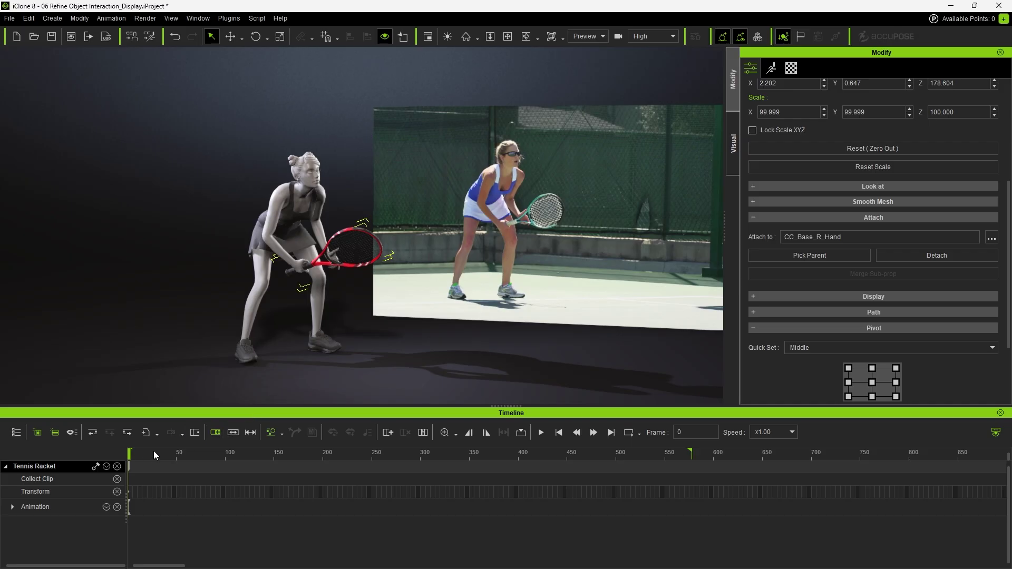
pyautogui.moveTo(141, 453); pyautogui.dragTo(334, 454)
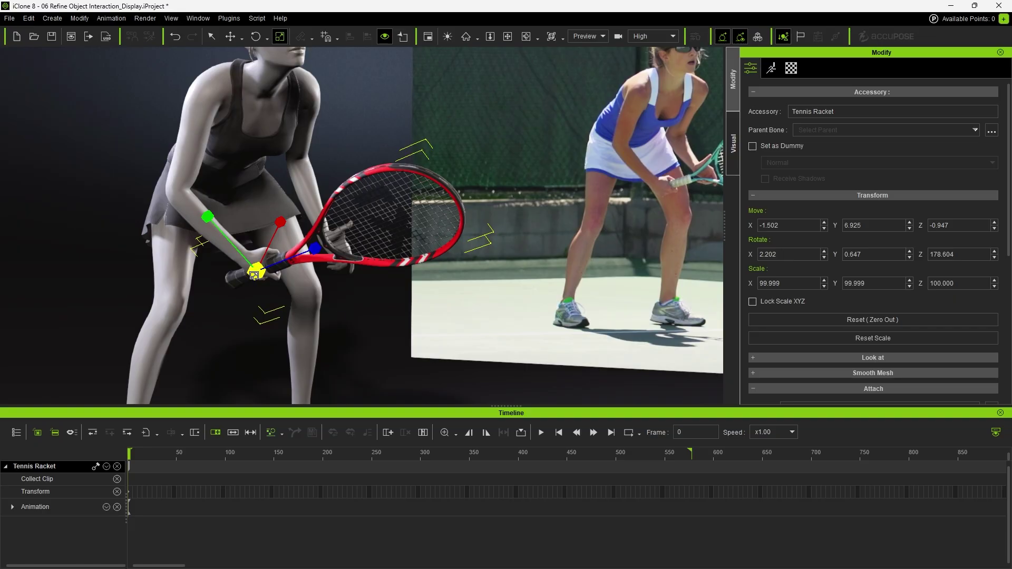
# - Scale the racket to 88, then move and rotate it so the handle sits in both hands
pyautogui.moveTo(254, 275); pyautogui.dragTo(268, 295)
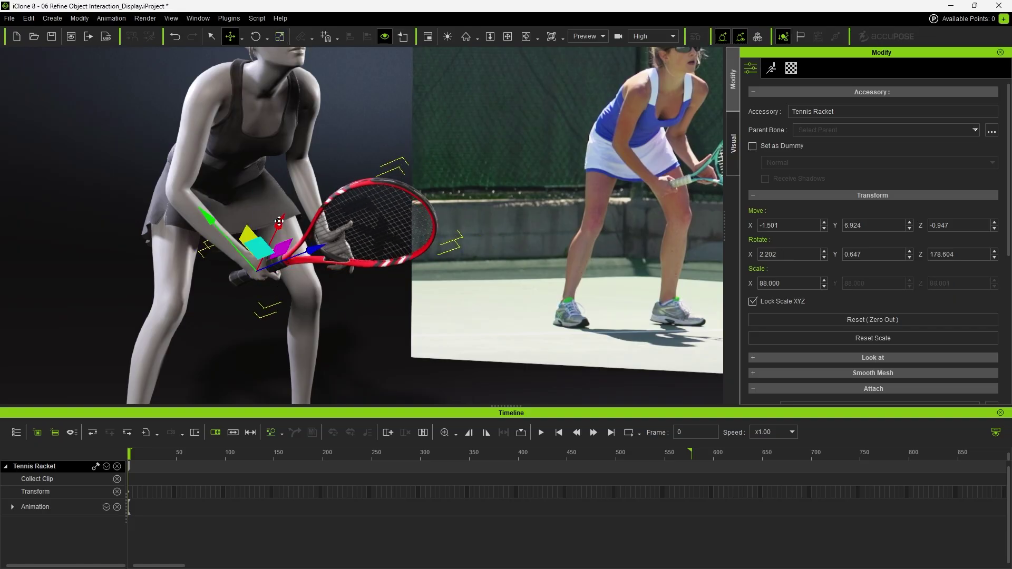
pyautogui.moveTo(278, 222); pyautogui.dragTo(216, 241)
pyautogui.press('e')
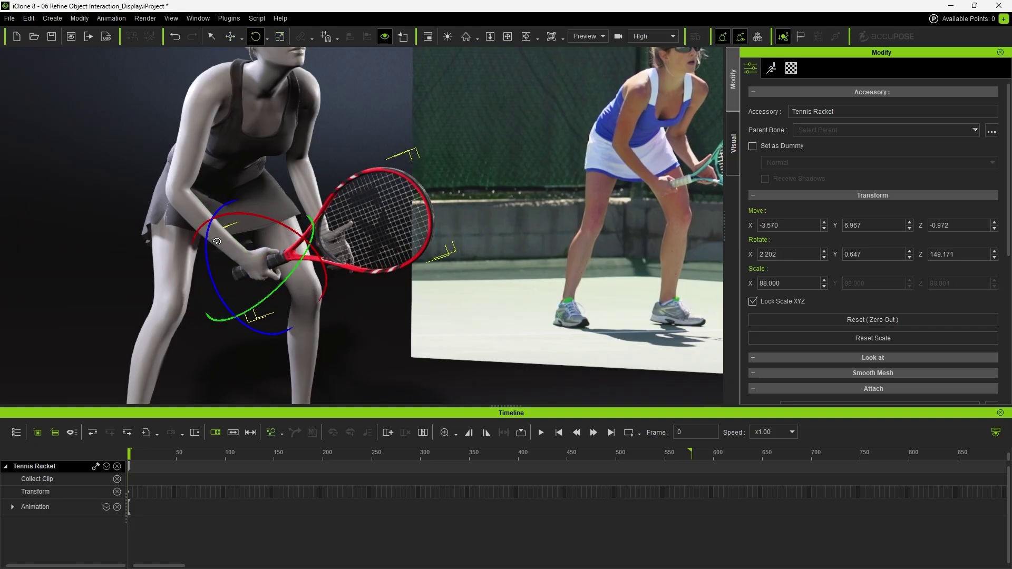
pyautogui.moveTo(376, 275); pyautogui.dragTo(338, 244, button='right')
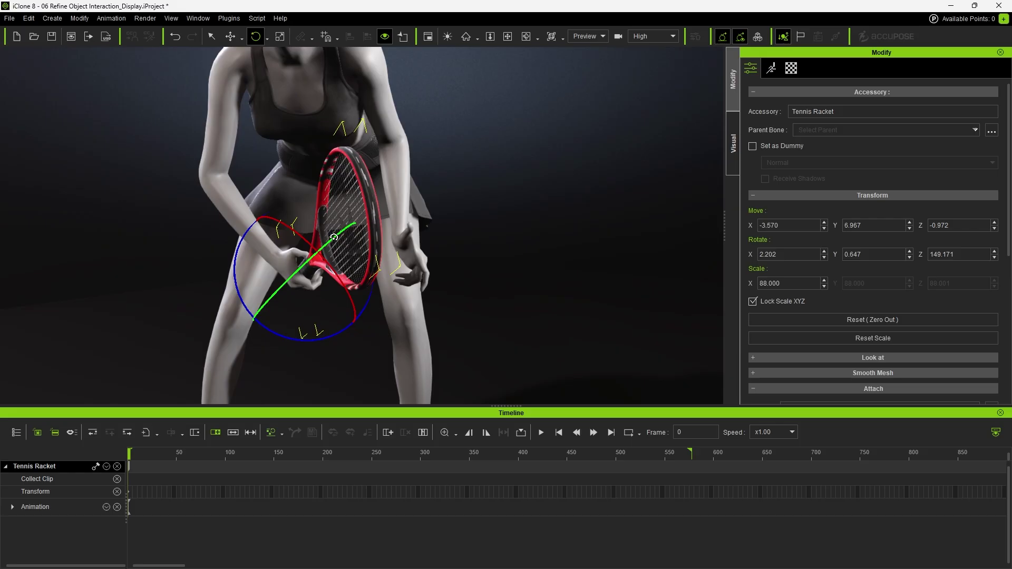
pyautogui.moveTo(334, 237); pyautogui.dragTo(329, 237)
pyautogui.moveTo(363, 269); pyautogui.dragTo(351, 299)
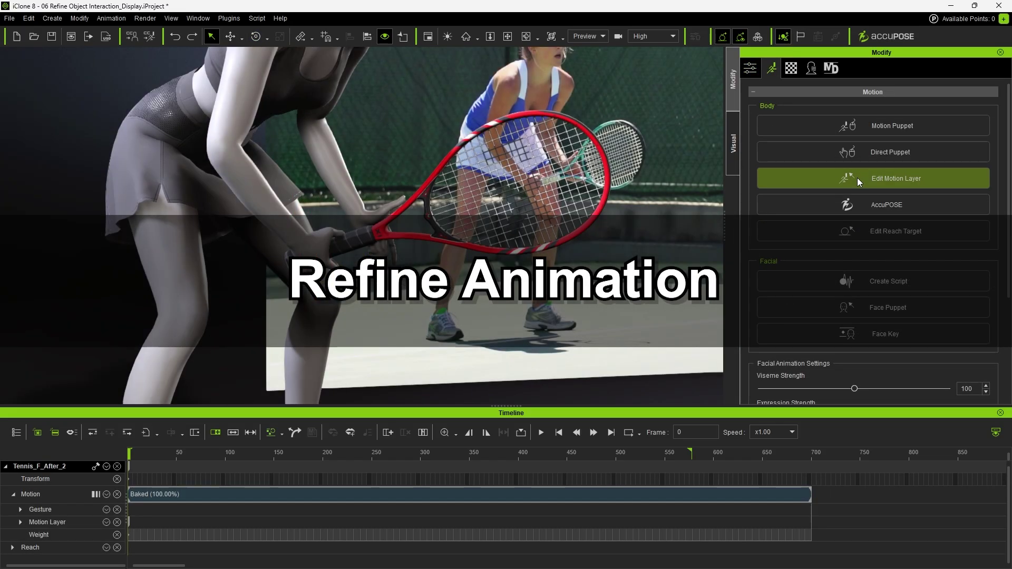
pyautogui.click(857, 178)
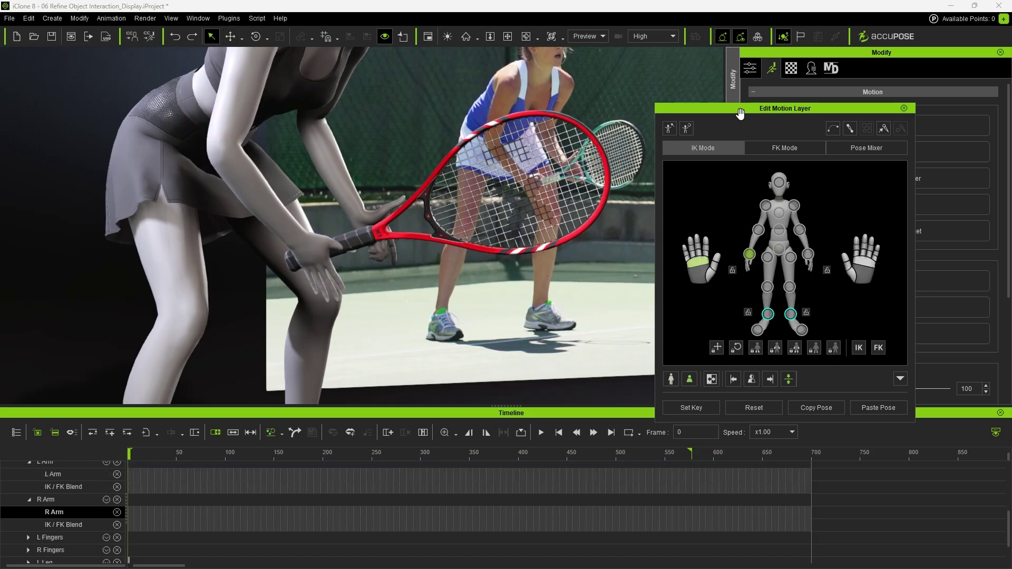
# - Rotate the right hand's finger bones on a motion layer so they curl around the handle
pyautogui.click(717, 262)
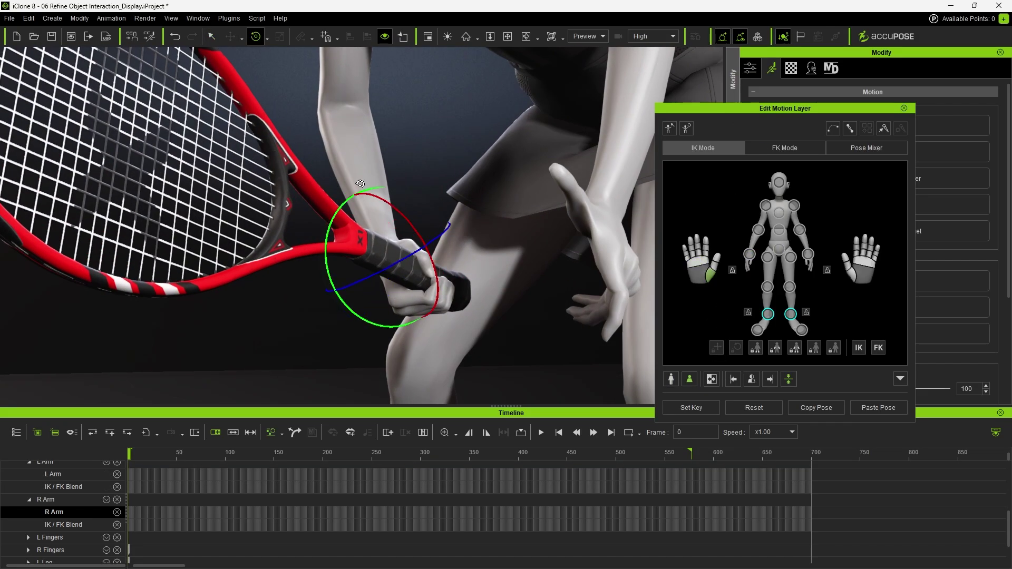
pyautogui.moveTo(680, 232); pyautogui.dragTo(716, 253)
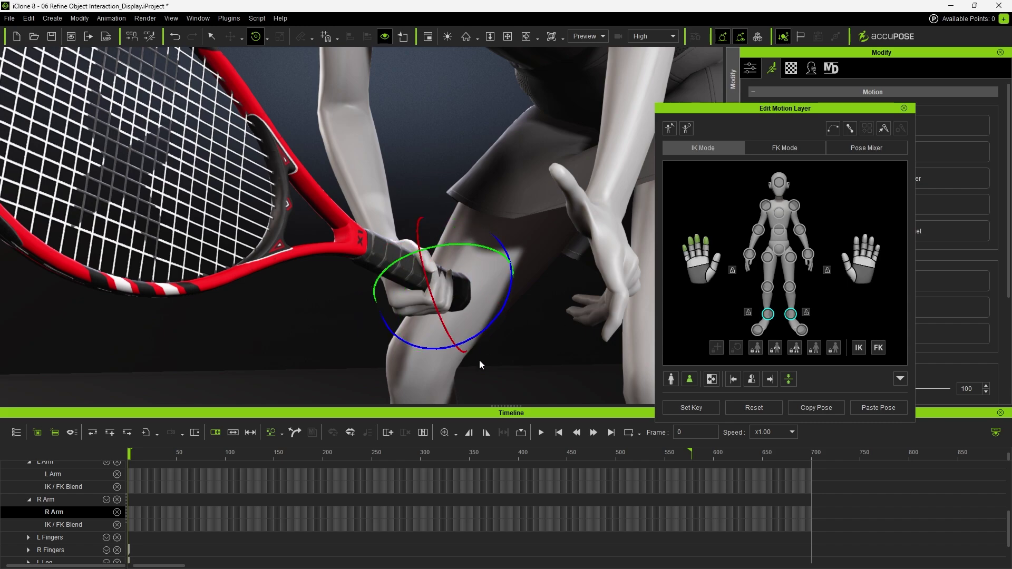
pyautogui.press('q')
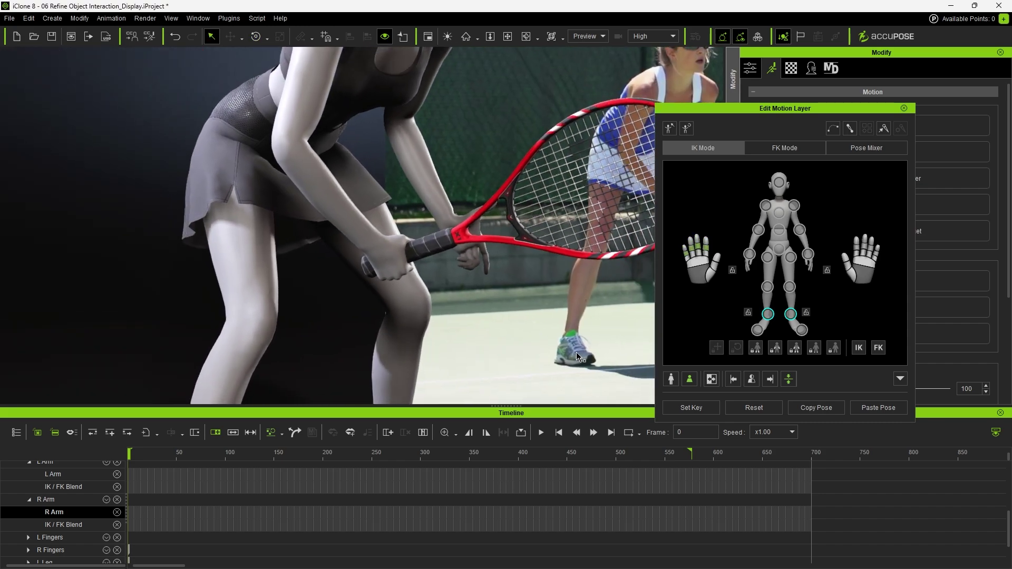
# - Tilt the racket slightly, then show the character's Animation Layer list with Base Motion
pyautogui.click(320, 233)
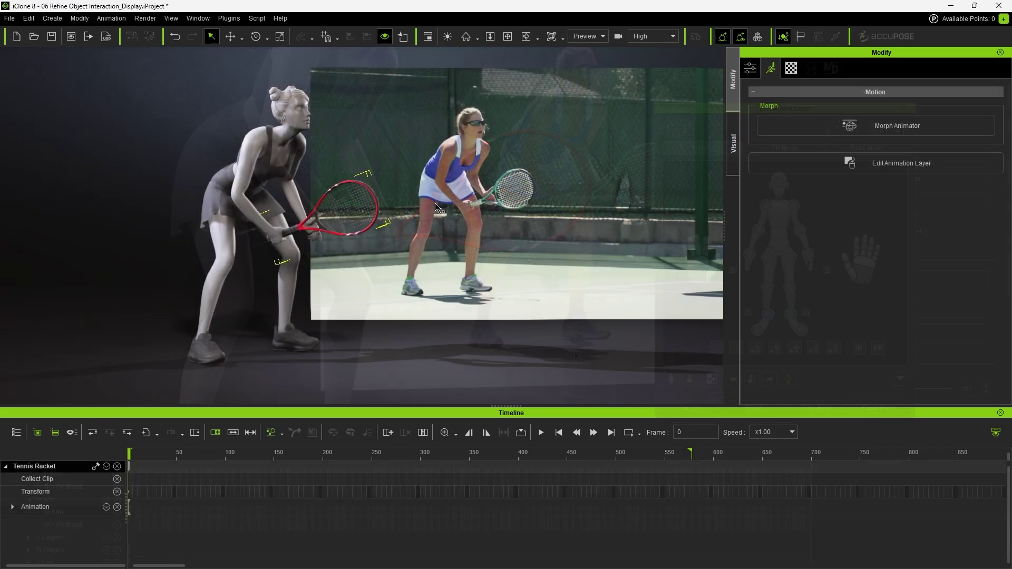
pyautogui.press('e')
pyautogui.moveTo(320, 233); pyautogui.dragTo(323, 231)
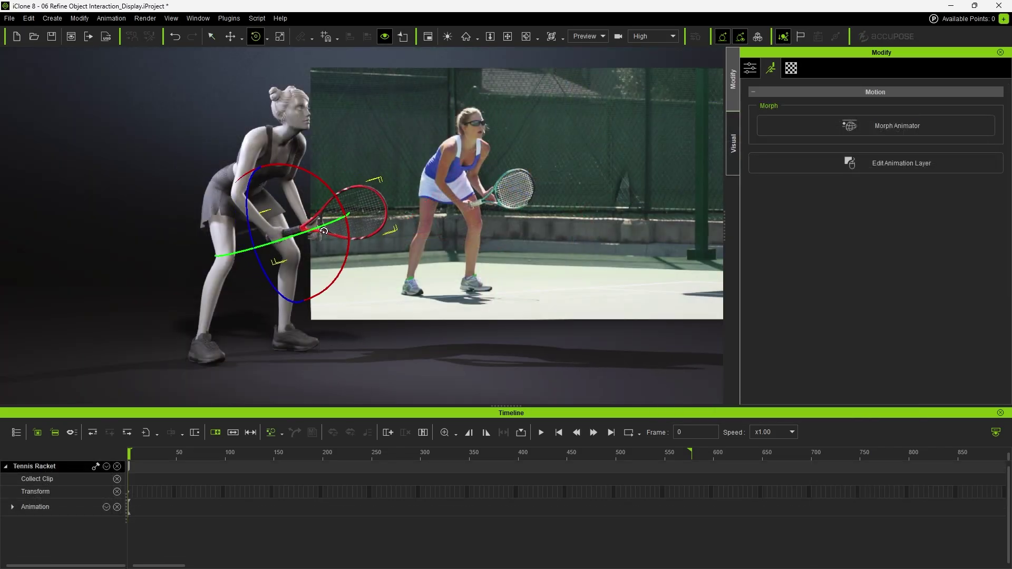
pyautogui.press('q')
pyautogui.click(751, 73)
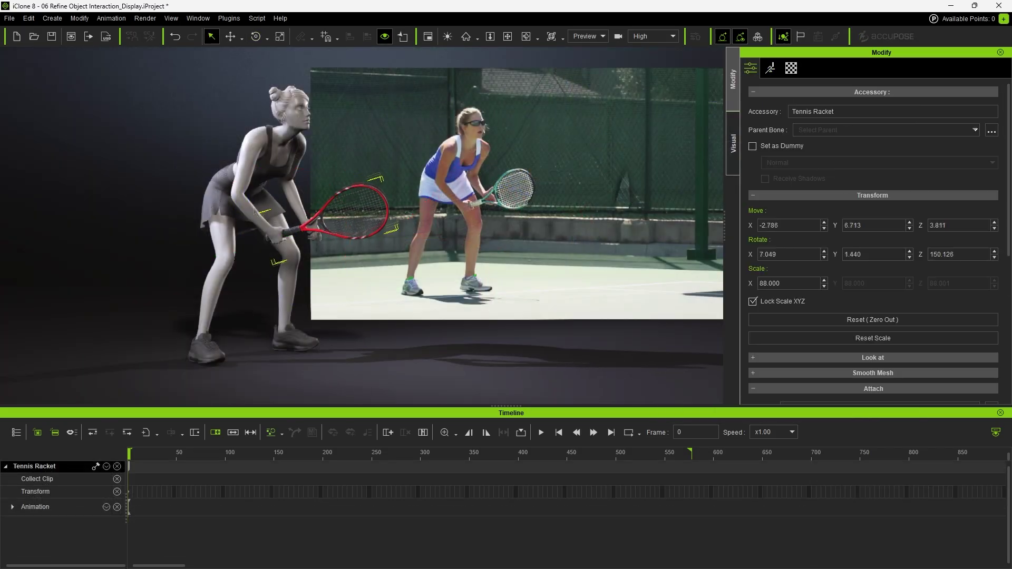
pyautogui.click(378, 242)
pyautogui.hotkey('ctrl', 'l')
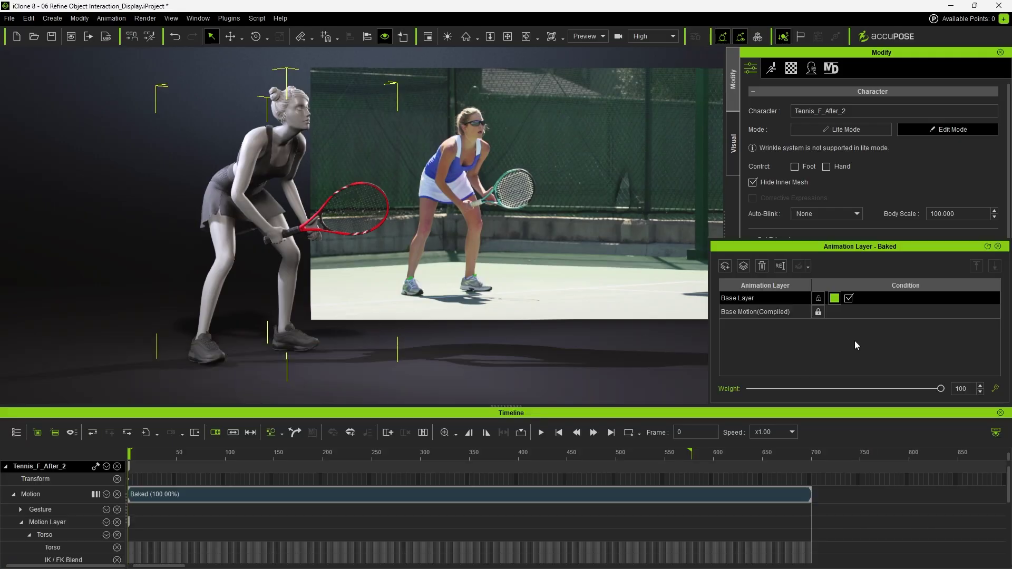
# - Delete the Base Motion's R Fingers keys after frame 2, then return to frame 0
pyautogui.click(781, 311)
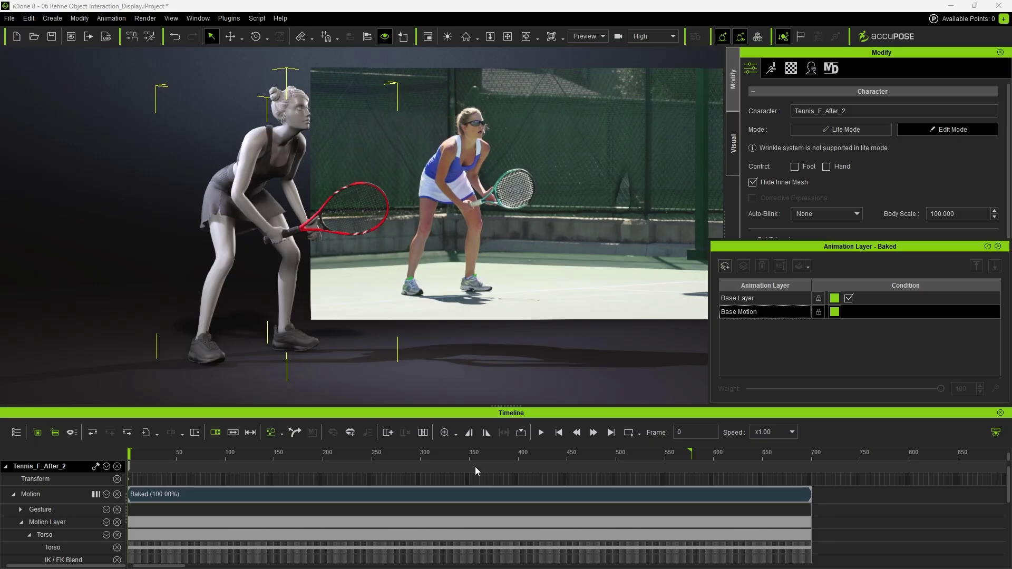
pyautogui.scroll(-5, 401, 500)
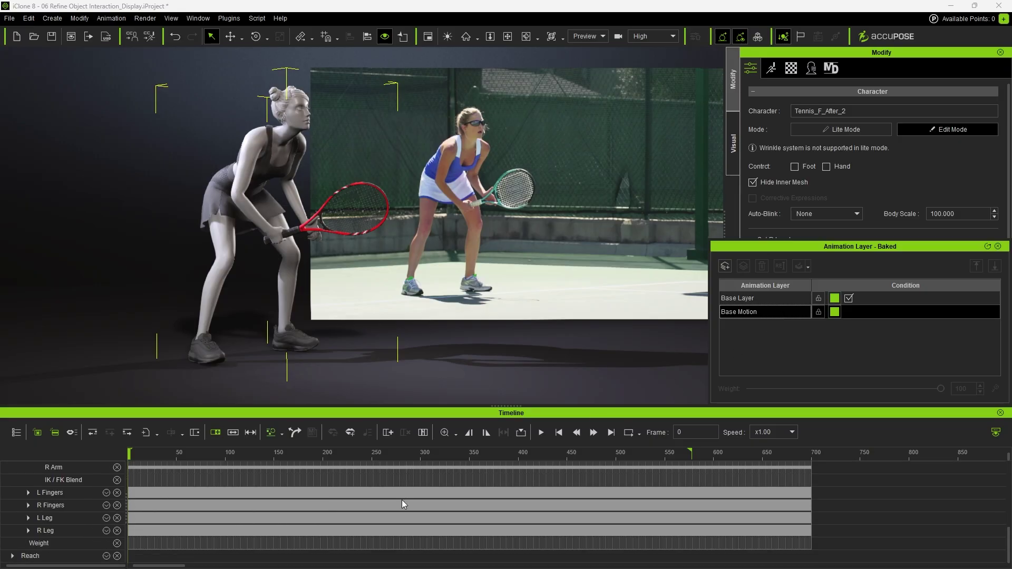
pyautogui.click(801, 505)
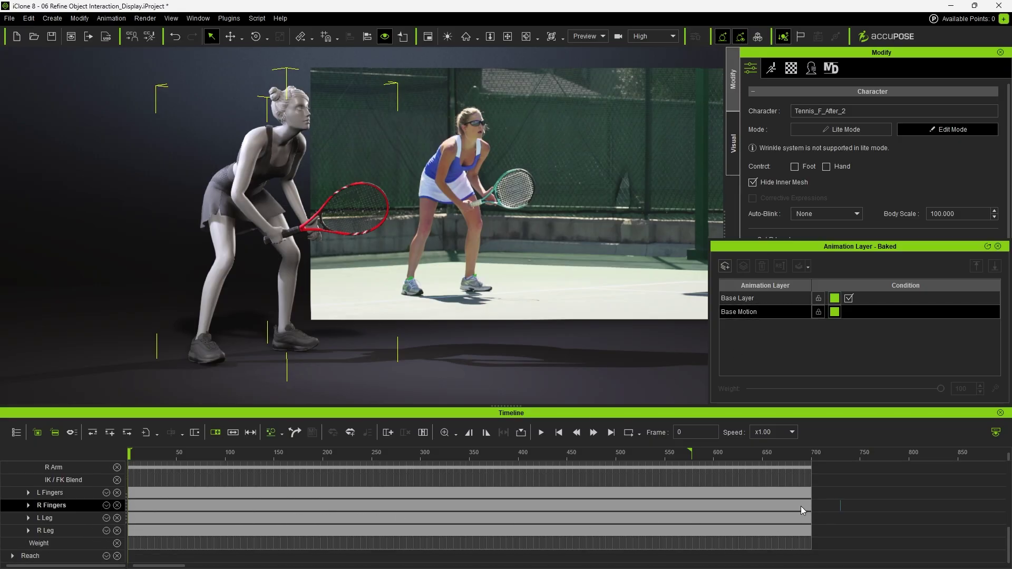
pyautogui.scroll(5, 132, 511)
pyautogui.rightClick(159, 507)
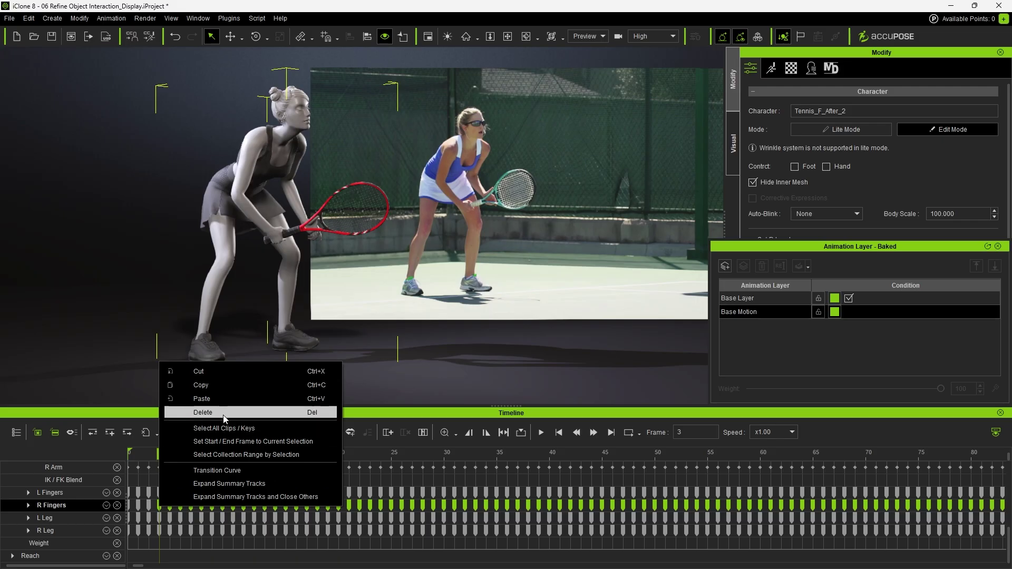
pyautogui.click(207, 412)
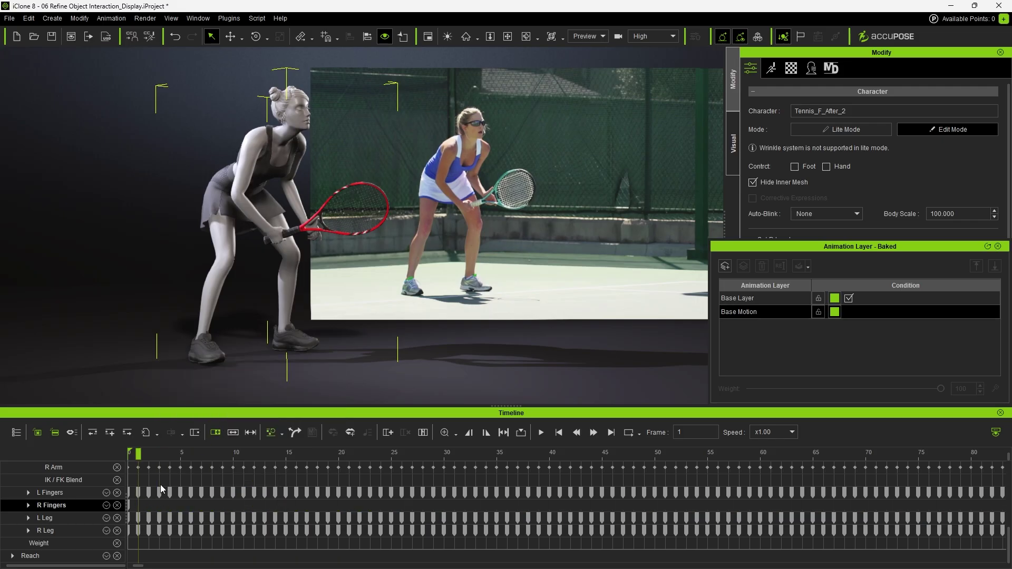
pyautogui.click(129, 452)
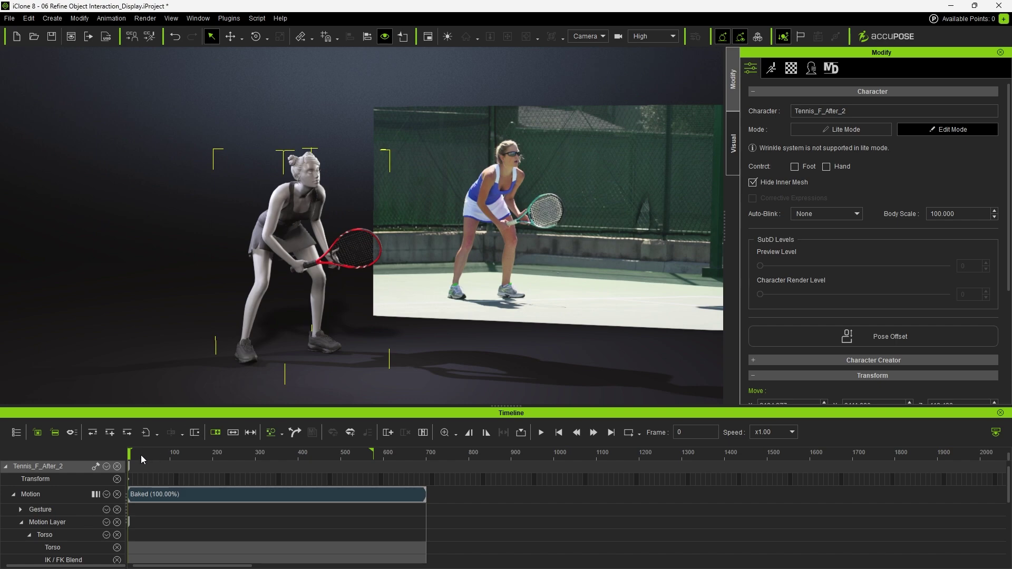
# - Scrub forward to preview the finger grip on the racket, then show the Motion tools
pyautogui.moveTo(141, 454); pyautogui.dragTo(307, 456)
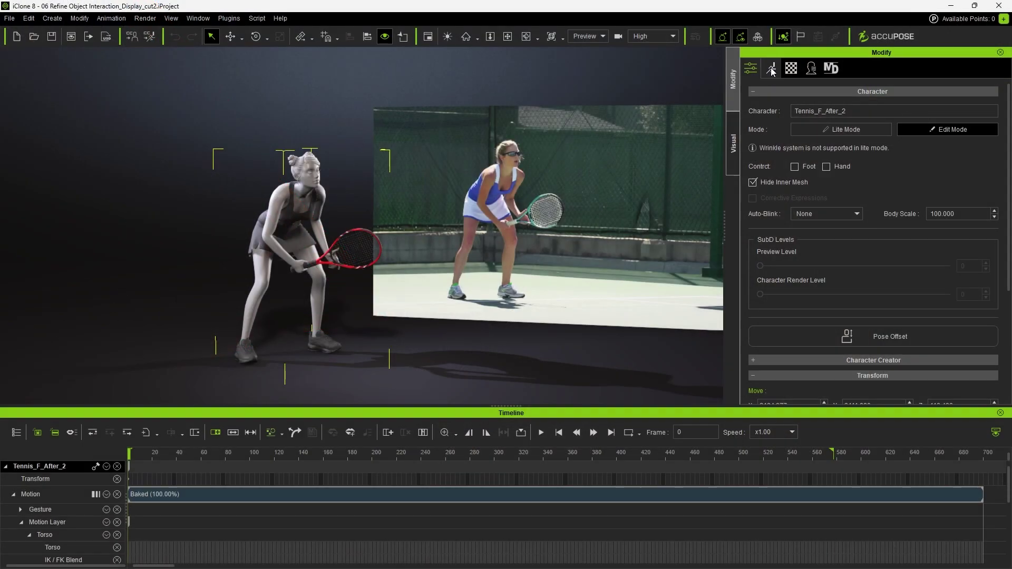
pyautogui.click(771, 69)
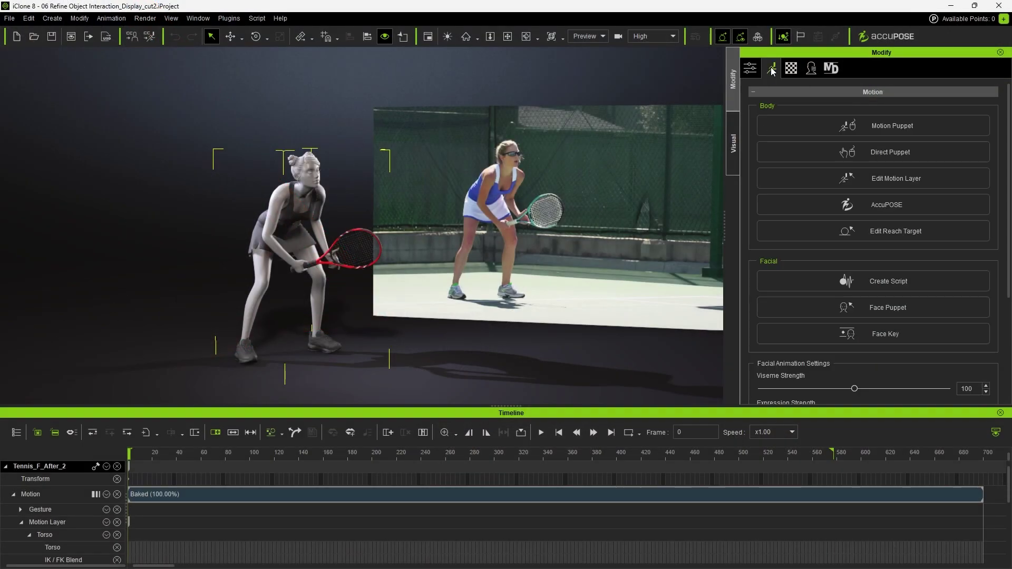
# - Make the Tennis Racket the left hand's reach target, keeping its pose on the handle
pyautogui.click(901, 236)
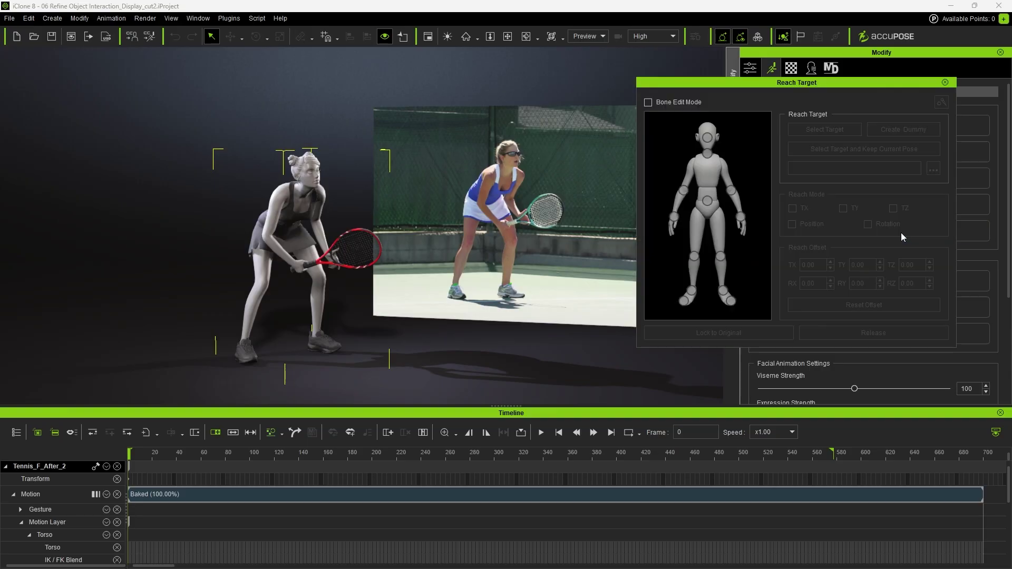
pyautogui.click(687, 104)
pyautogui.click(744, 217)
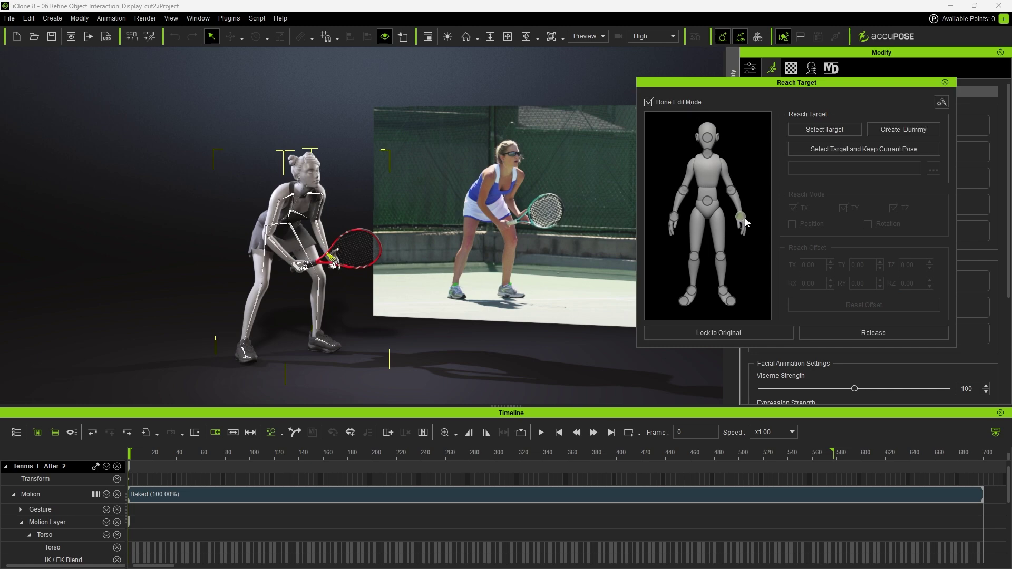
pyautogui.press('z')
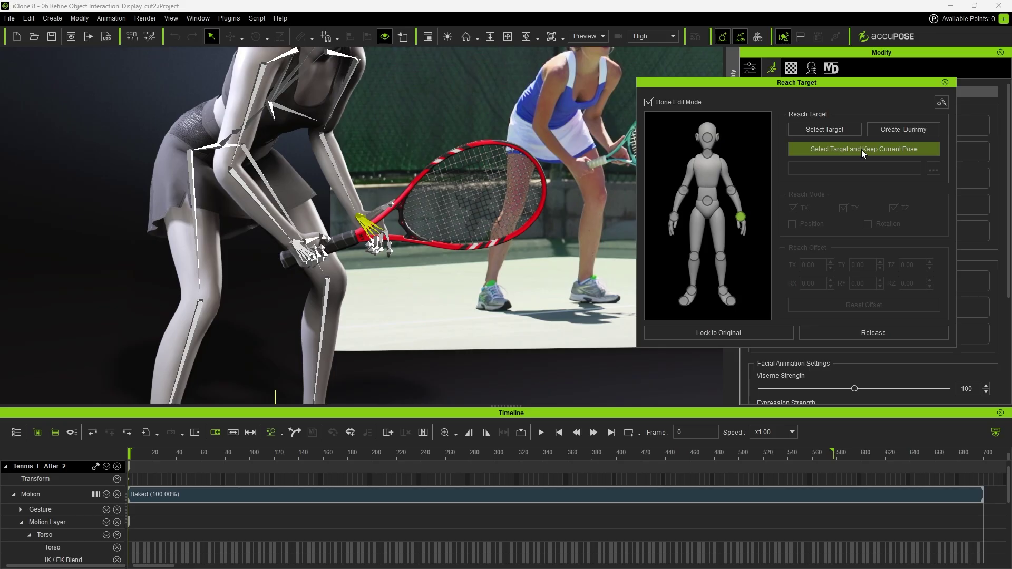
pyautogui.click(861, 149)
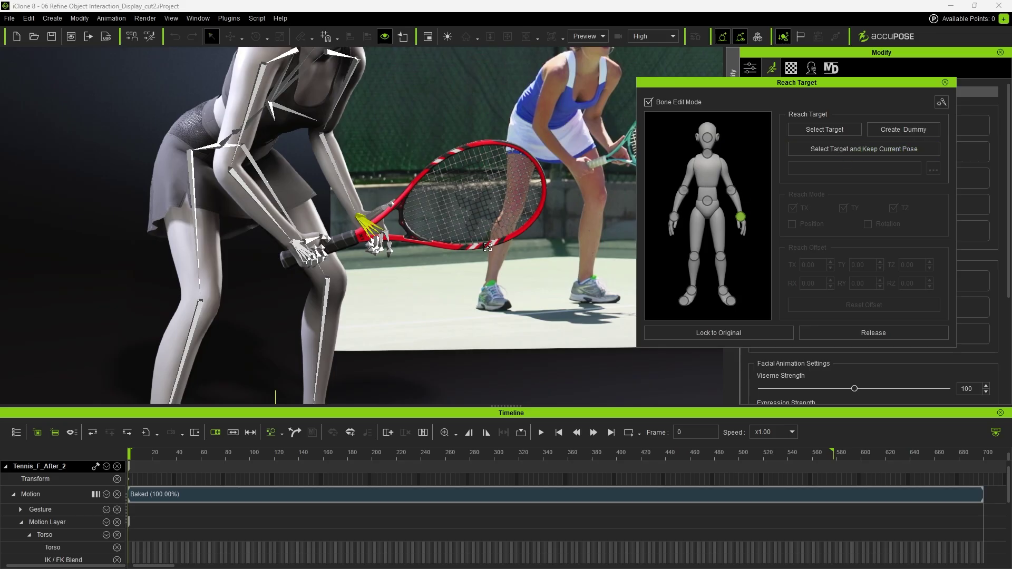
pyautogui.click(435, 243)
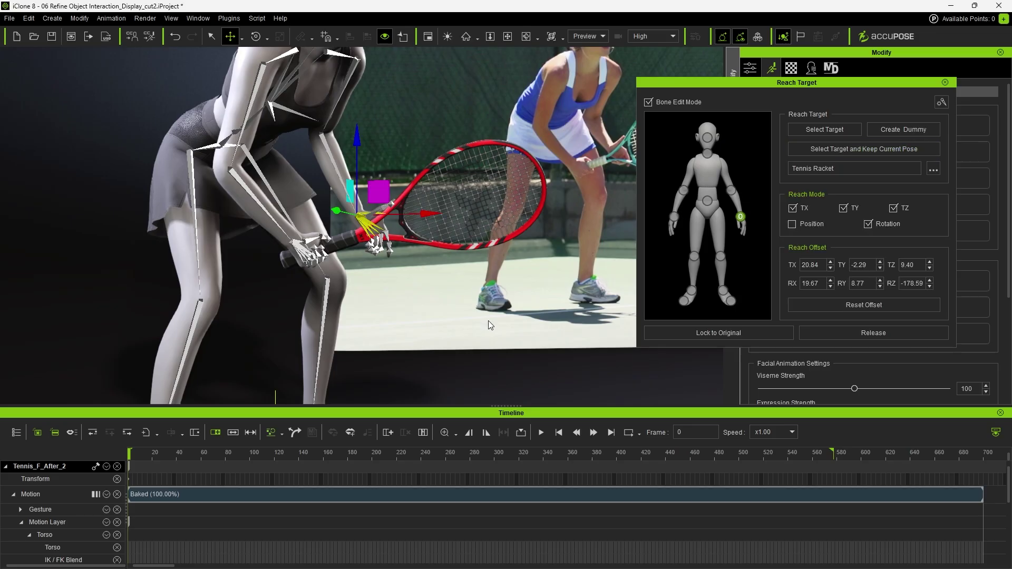
pyautogui.click(680, 104)
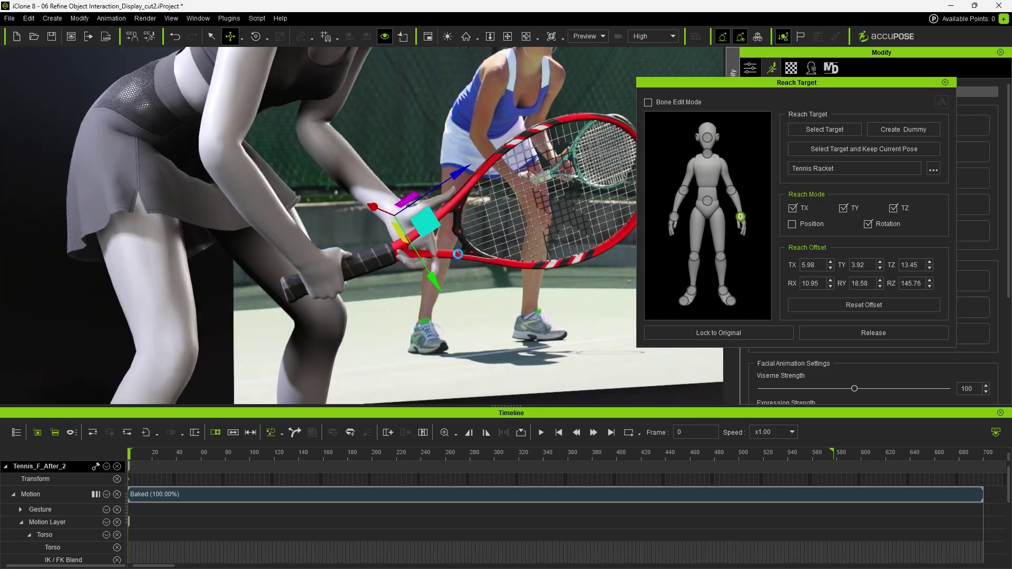
pyautogui.click(944, 82)
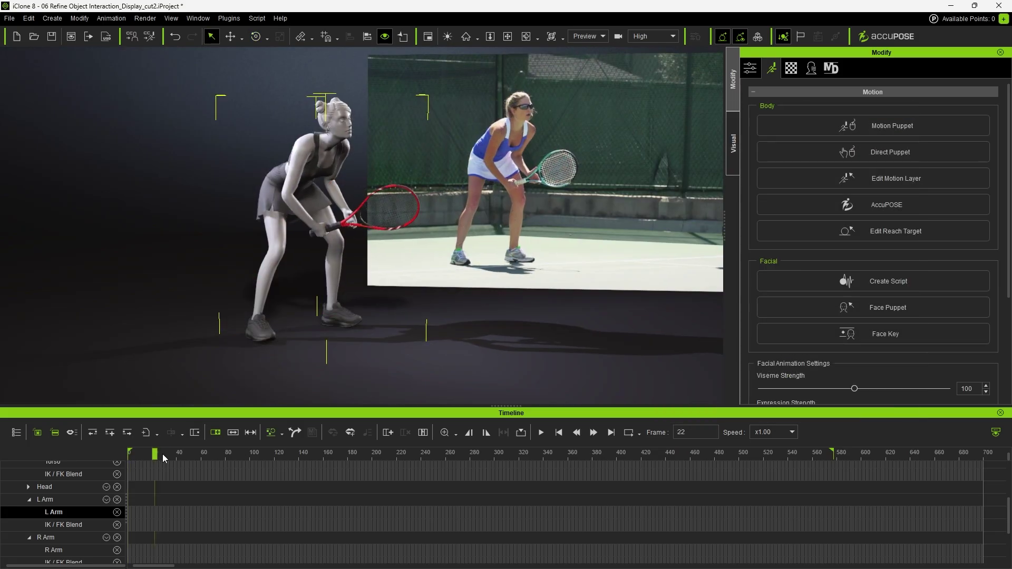
# - Scrub through the forehand swing to confirm the racket stays in her hand
pyautogui.moveTo(162, 453); pyautogui.dragTo(541, 442)
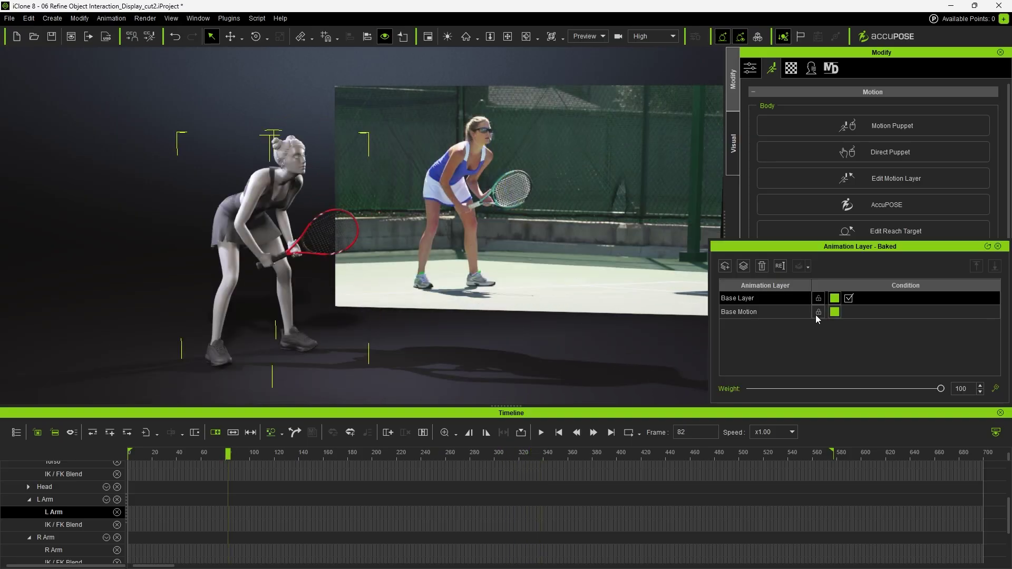
# - Delete the Base Motion's L Fingers keys from frame 151 to 225 and scrub to check the hands
pyautogui.click(815, 315)
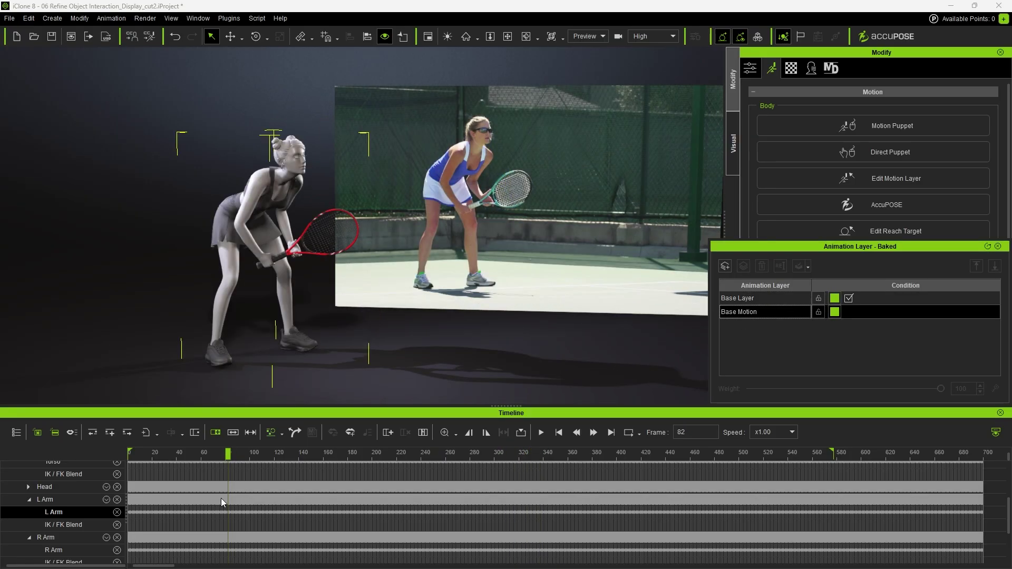
pyautogui.scroll(-3, 226, 501)
pyautogui.click(312, 454)
pyautogui.moveTo(311, 457); pyautogui.dragTo(315, 465)
pyautogui.scroll(3, 321, 496)
pyautogui.scroll(1, 320, 504)
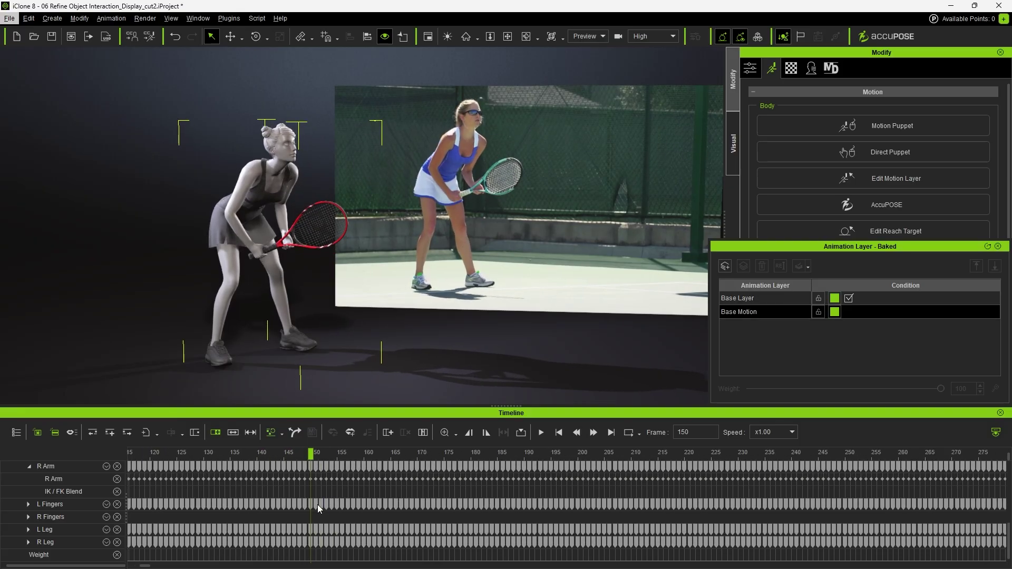
pyautogui.click(317, 504)
pyautogui.moveTo(317, 504); pyautogui.dragTo(718, 513)
pyautogui.press('Delete')
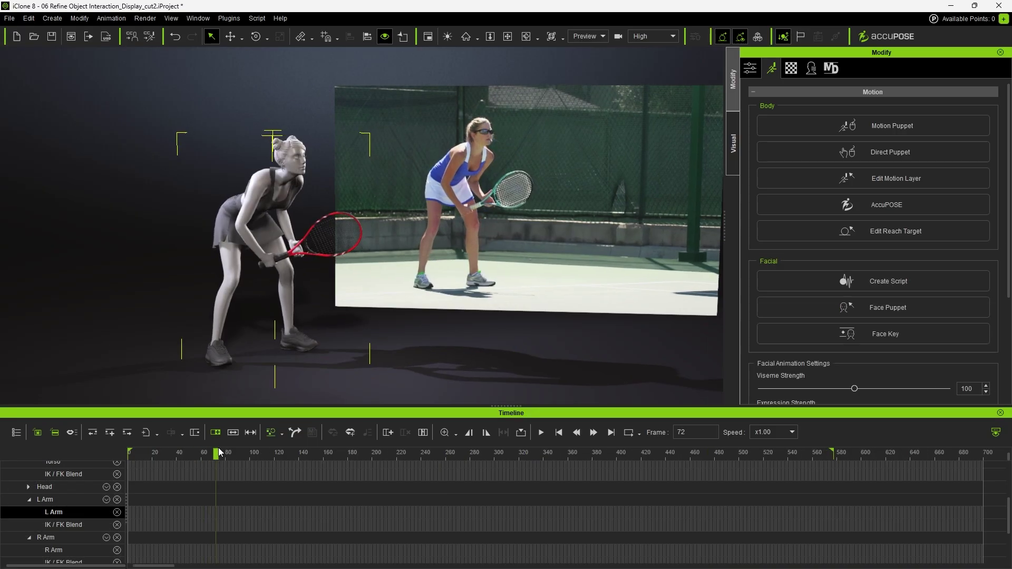
pyautogui.moveTo(247, 447); pyautogui.dragTo(337, 441)
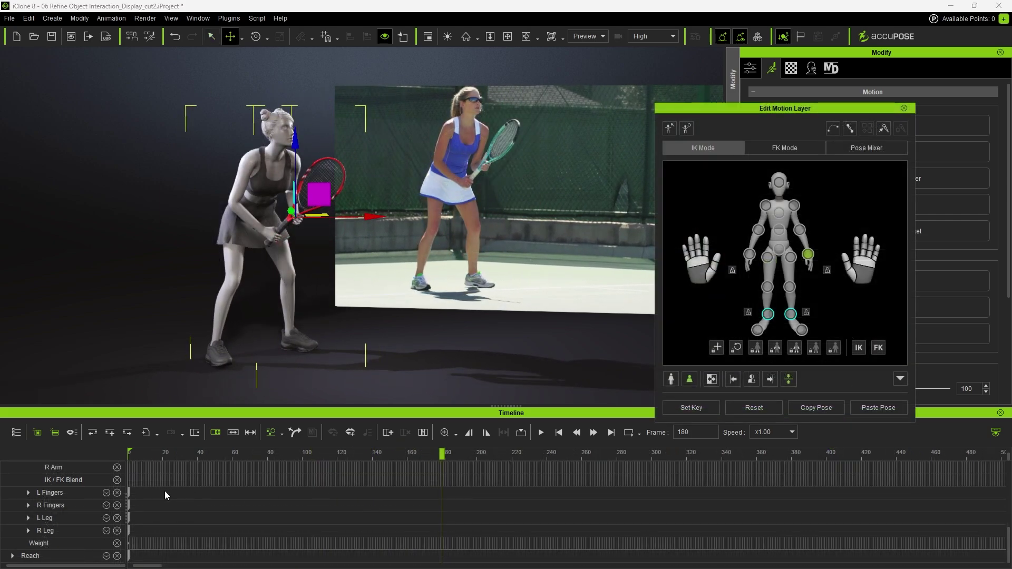
# - Key the L Fingers grip at frames 180 and 225, then close Edit Motion Layer
pyautogui.click(132, 495)
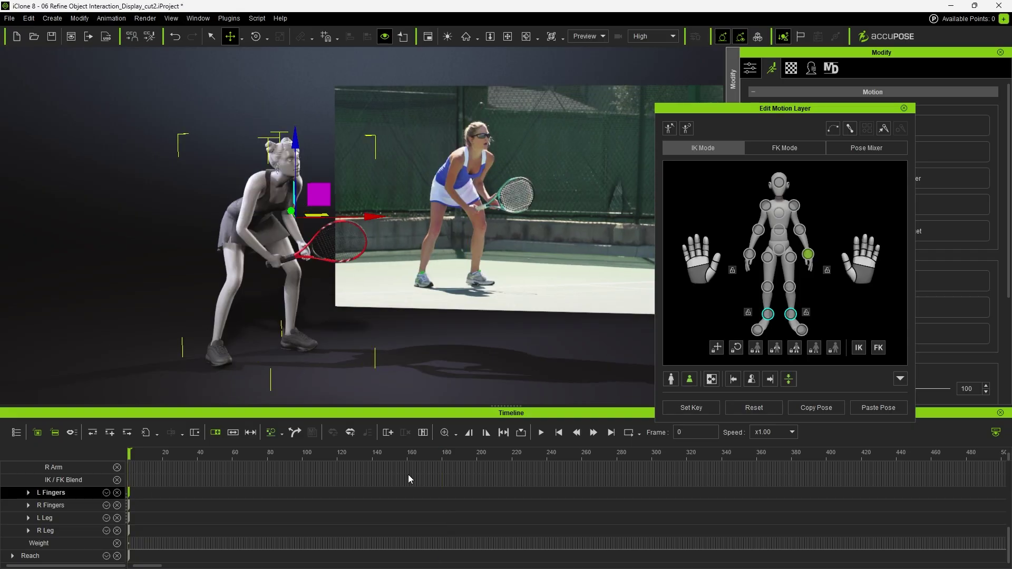
pyautogui.click(445, 453)
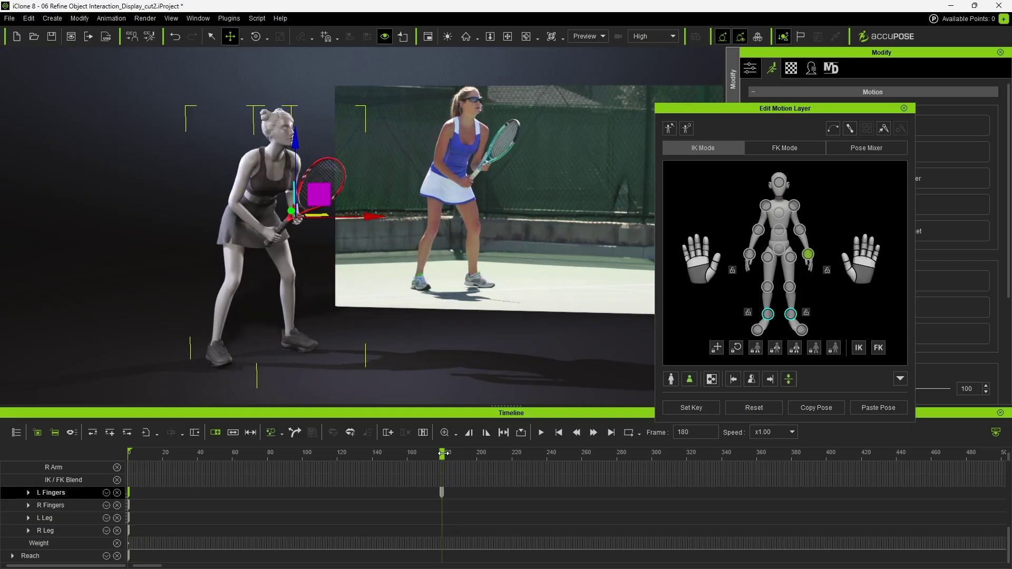
pyautogui.moveTo(441, 453); pyautogui.dragTo(522, 463)
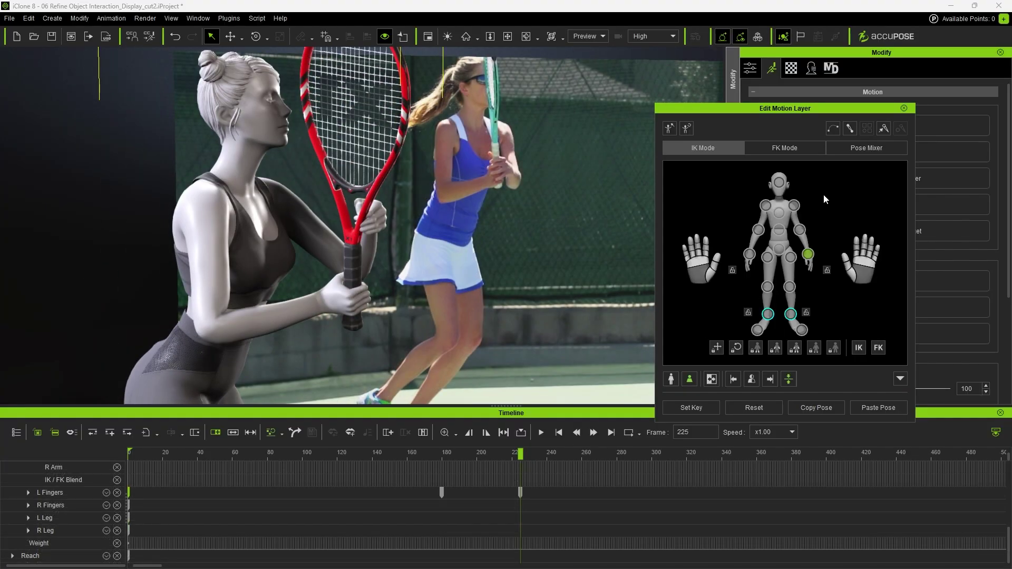
pyautogui.click(902, 109)
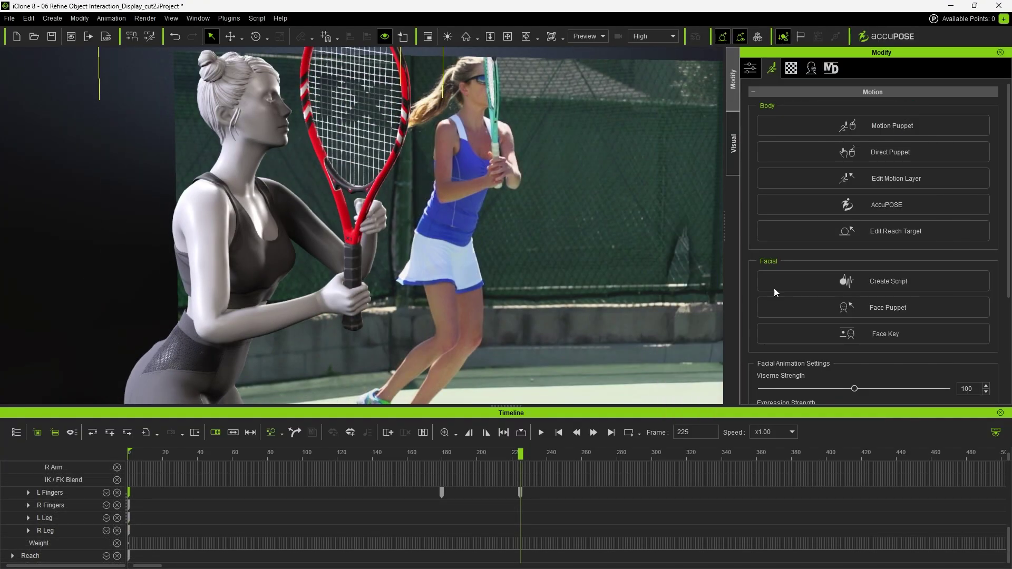
# - Make the left hand the reach effector and copy its starting Reach L Hand Offset key
pyautogui.click(909, 229)
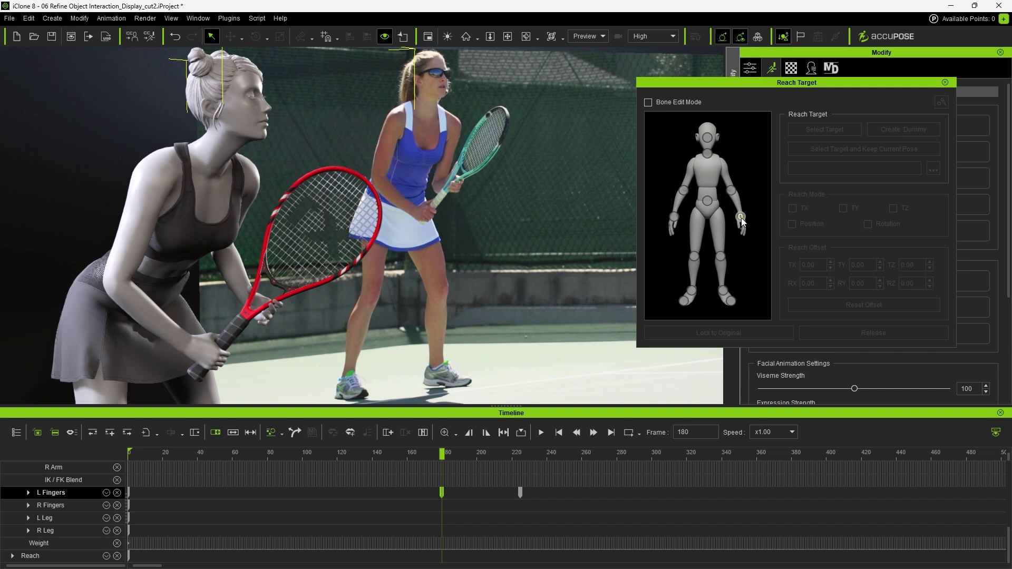
pyautogui.click(741, 218)
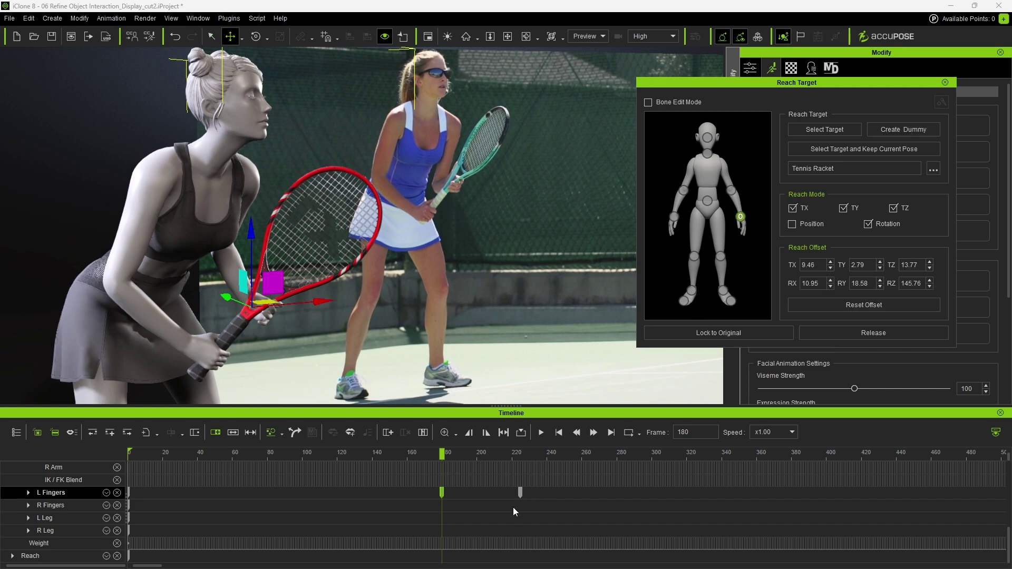
pyautogui.click(12, 555)
pyautogui.scroll(-3, 457, 523)
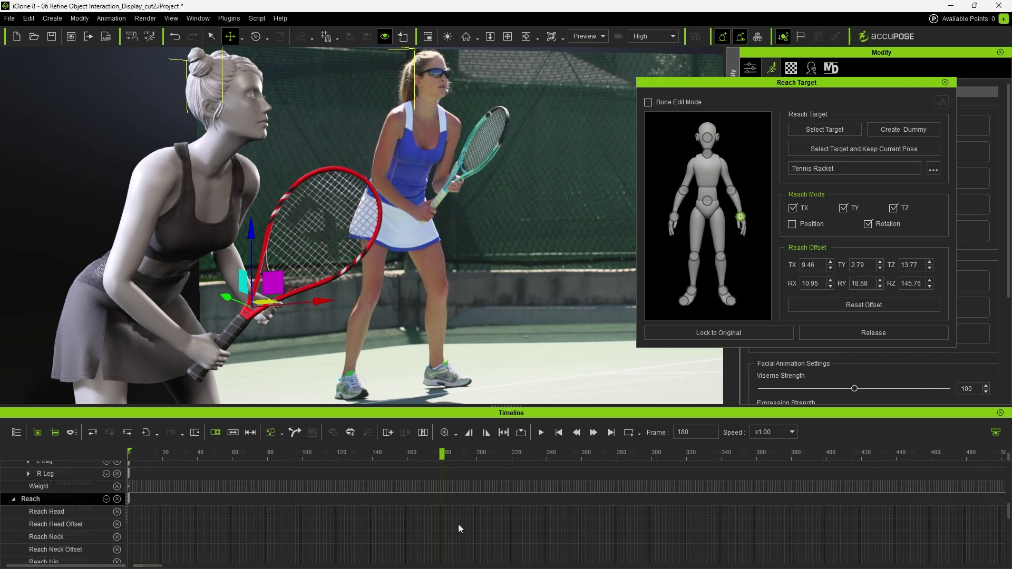
pyautogui.click(128, 483)
pyautogui.rightClick(129, 484)
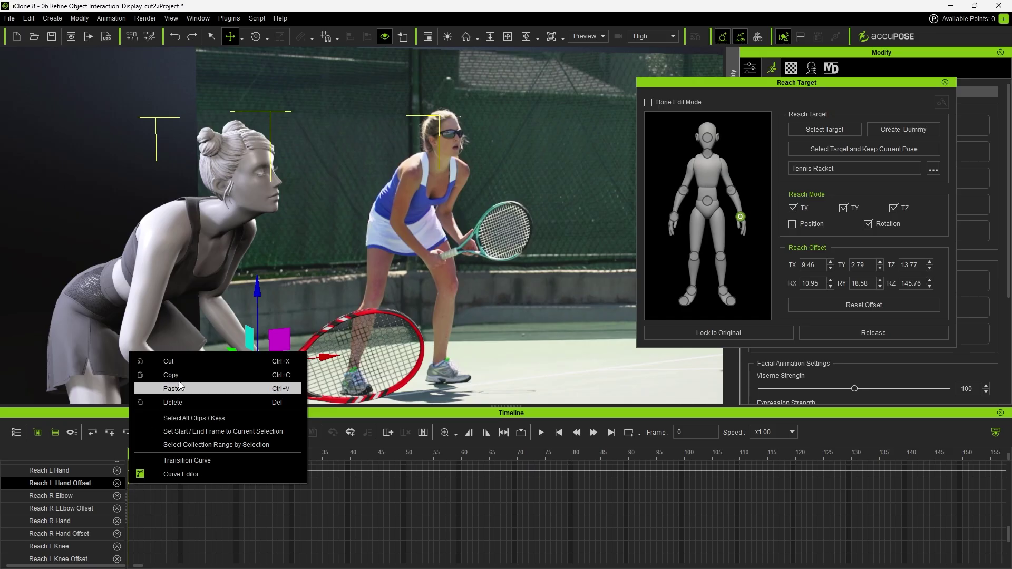
pyautogui.click(159, 385)
# - Paste the reach offset key at frame 180 and adjust the offset at frame 225
pyautogui.write('180')
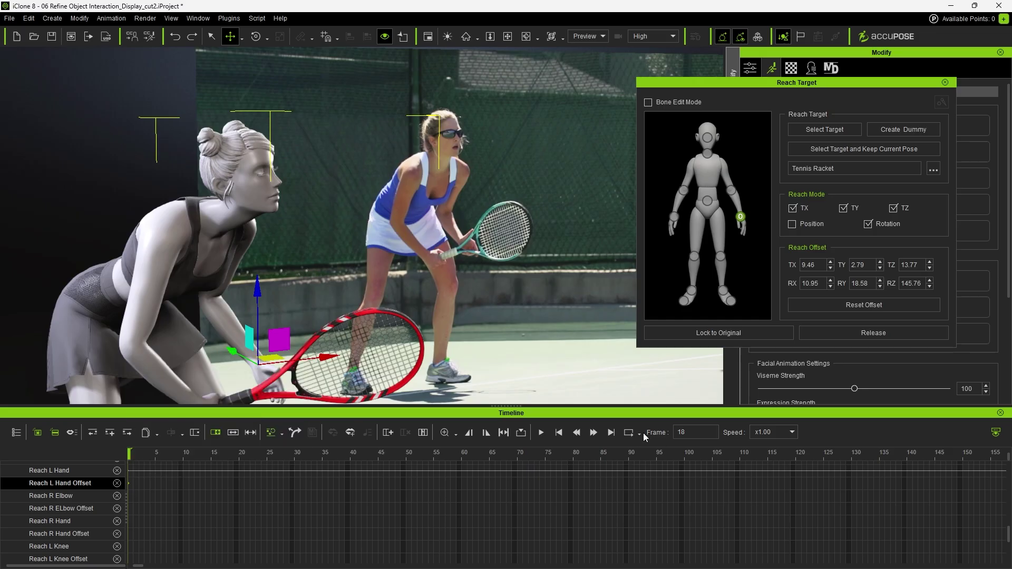
pyautogui.press('Return')
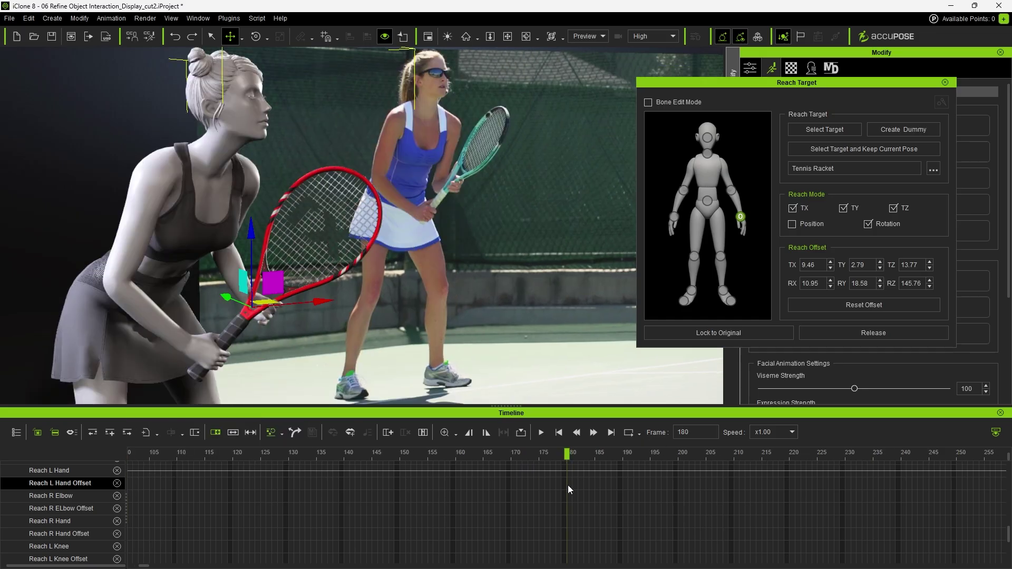
pyautogui.rightClick(568, 485)
pyautogui.click(629, 378)
pyautogui.moveTo(574, 451); pyautogui.dragTo(820, 489)
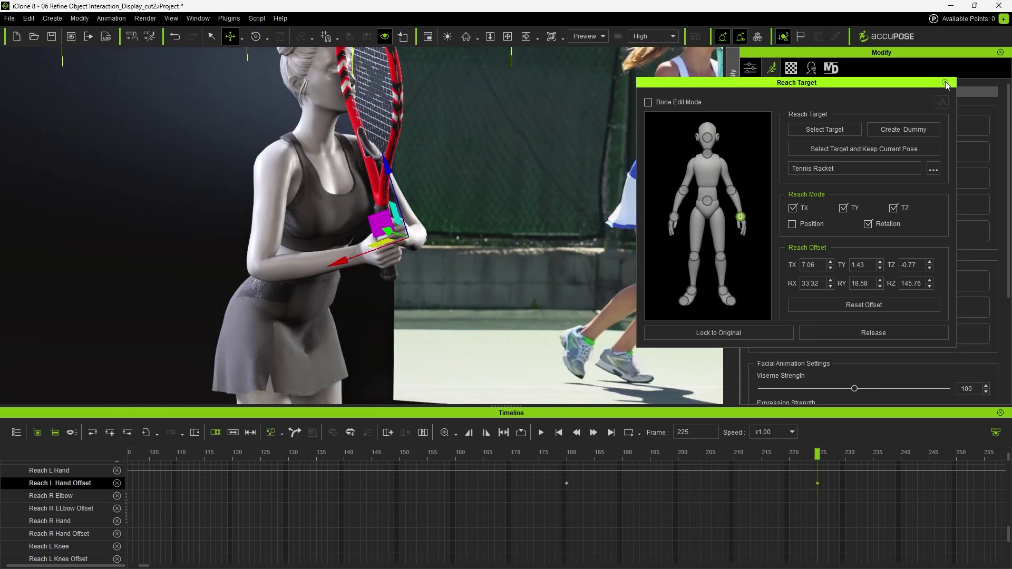
pyautogui.click(945, 83)
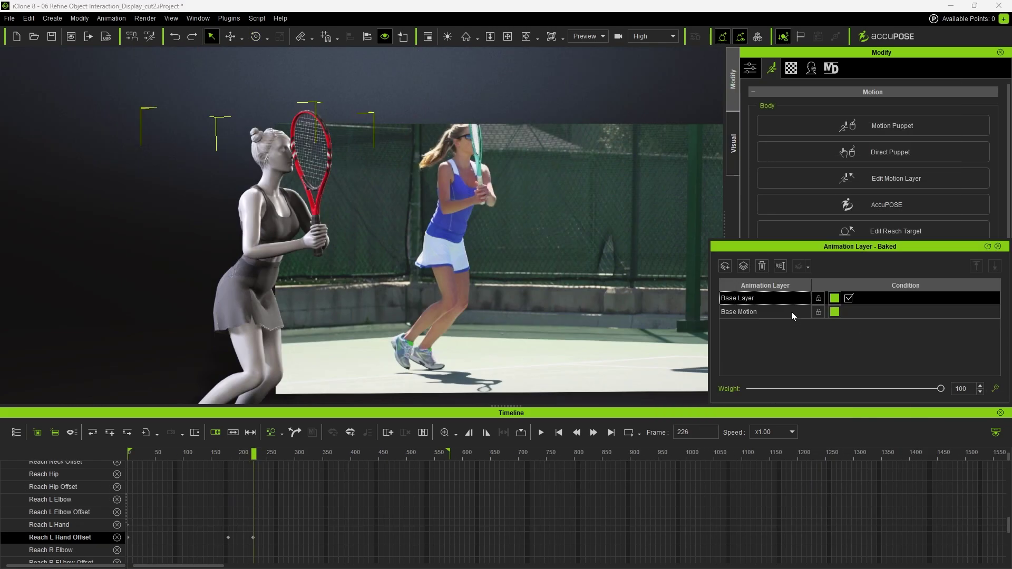
# - Delete the L Fingers keys from frame 227 to 268
pyautogui.scroll(5, 267, 507)
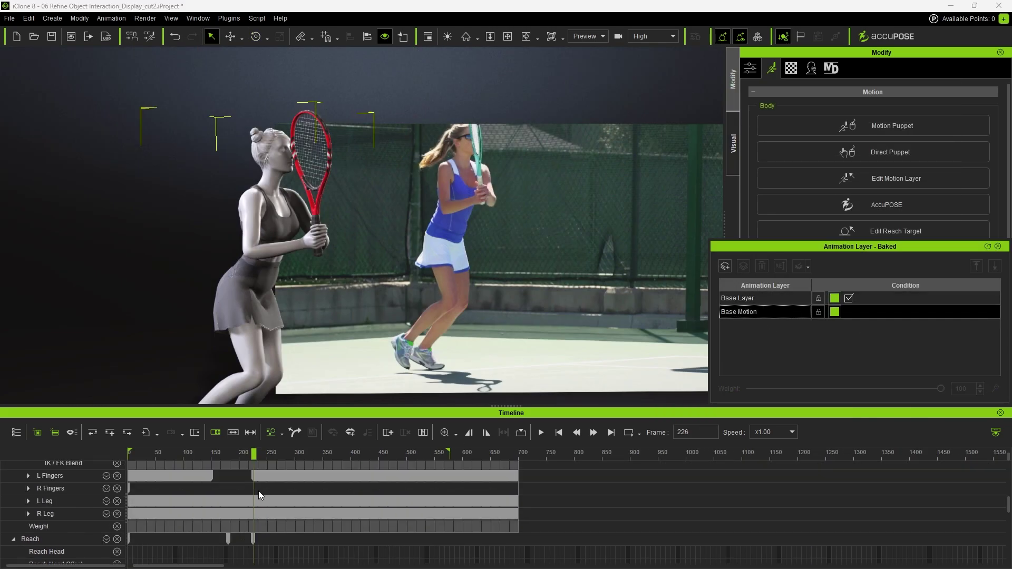
pyautogui.keyDown('ctrl'); pyautogui.scroll(8, 258, 491); pyautogui.keyUp('ctrl')
pyautogui.moveTo(266, 477); pyautogui.dragTo(709, 474)
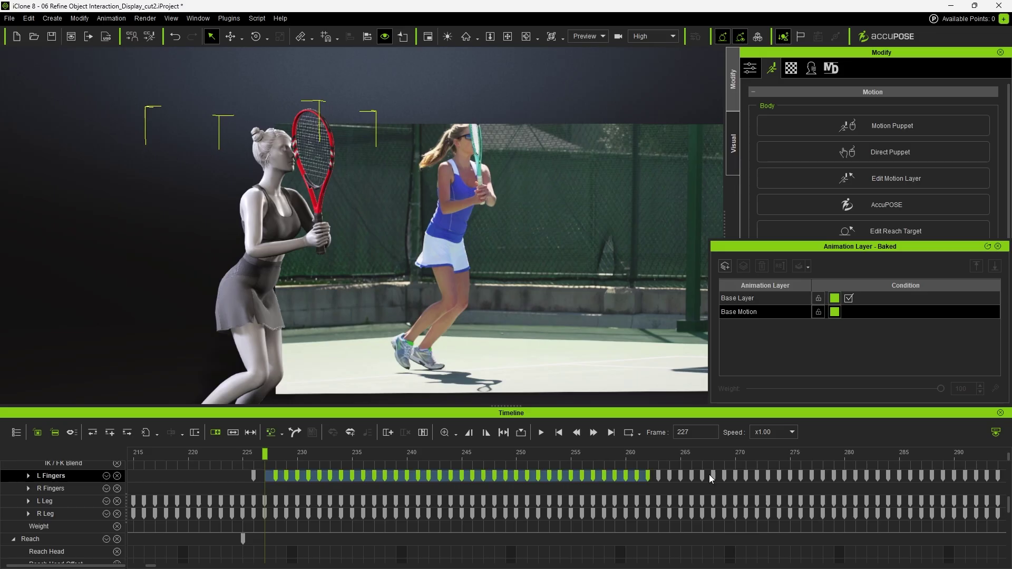
pyautogui.press('Delete')
# - Switch back to the Base Layer and play the swing to check the grip
pyautogui.keyDown('ctrl'); pyautogui.scroll(-10, 708, 482); pyautogui.keyUp('ctrl')
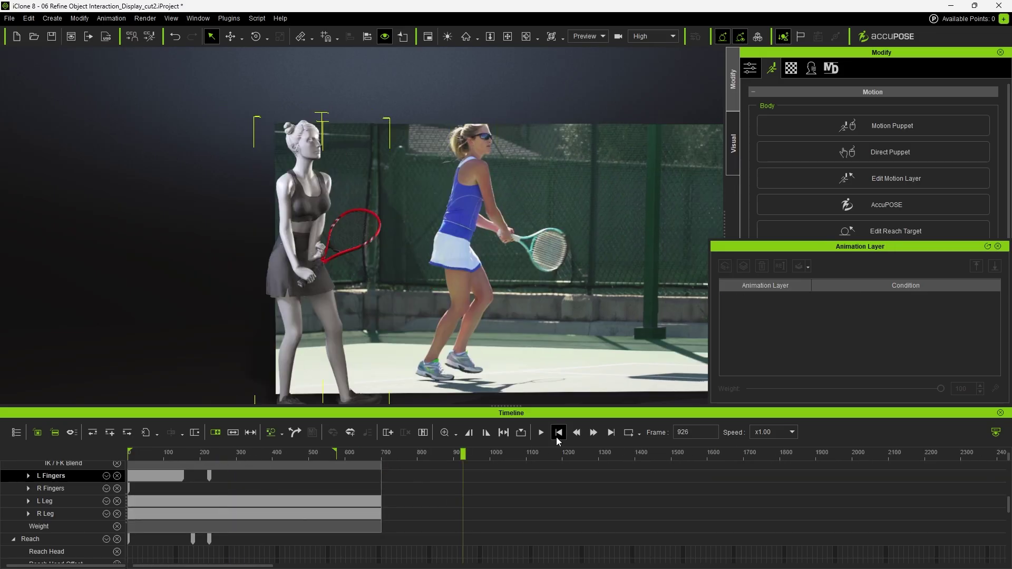
pyautogui.click(558, 432)
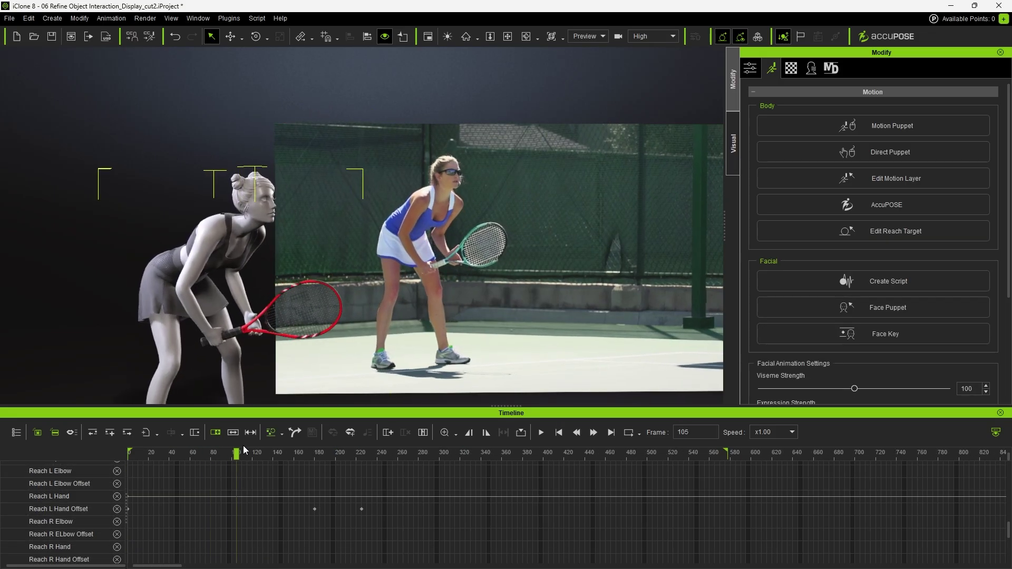
pyautogui.moveTo(243, 445); pyautogui.dragTo(545, 456)
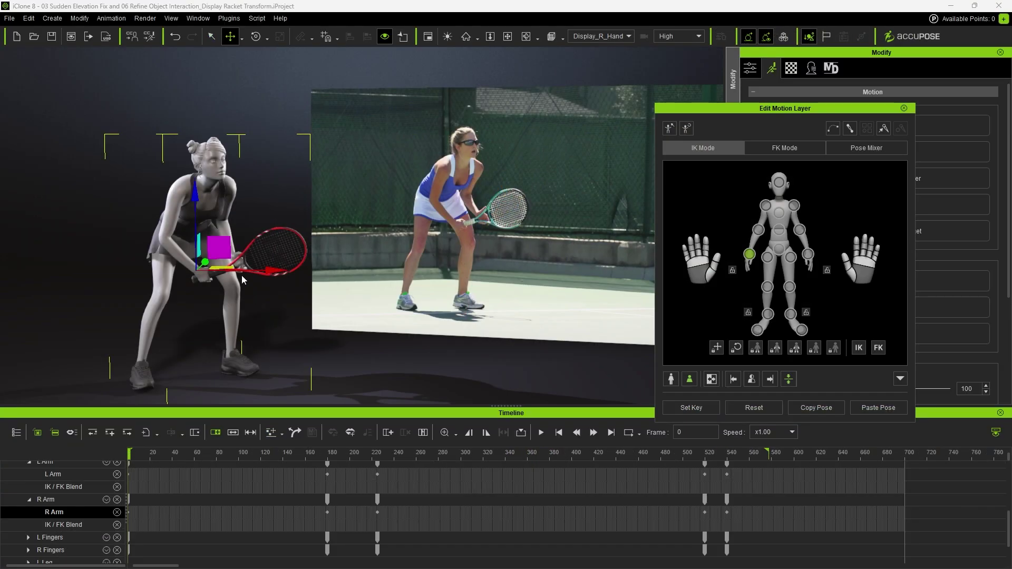
# - Raise the right hand and racket, checking the early swing up to frame 340
pyautogui.moveTo(221, 249); pyautogui.dragTo(234, 247)
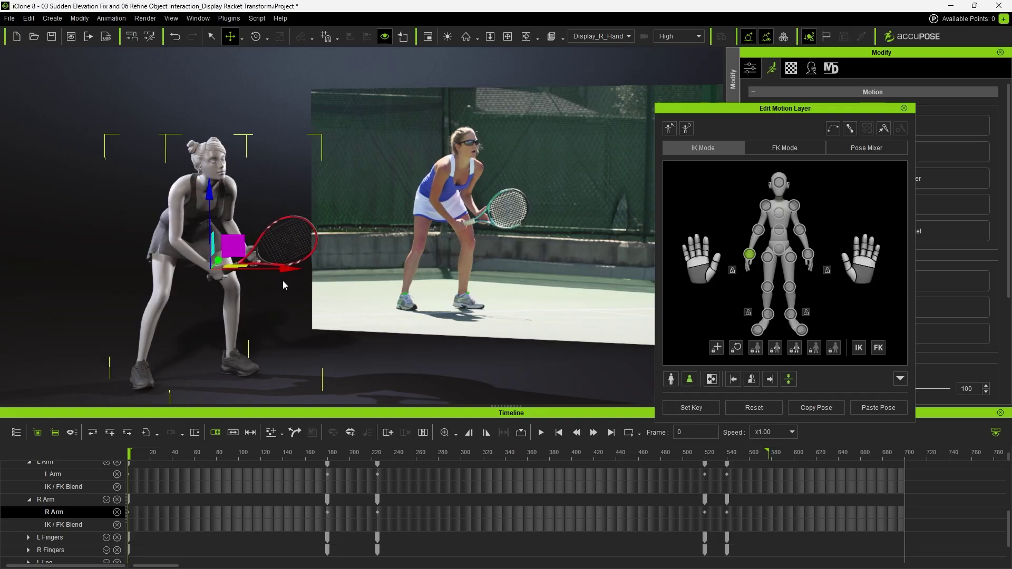
pyautogui.moveTo(146, 456); pyautogui.dragTo(294, 454)
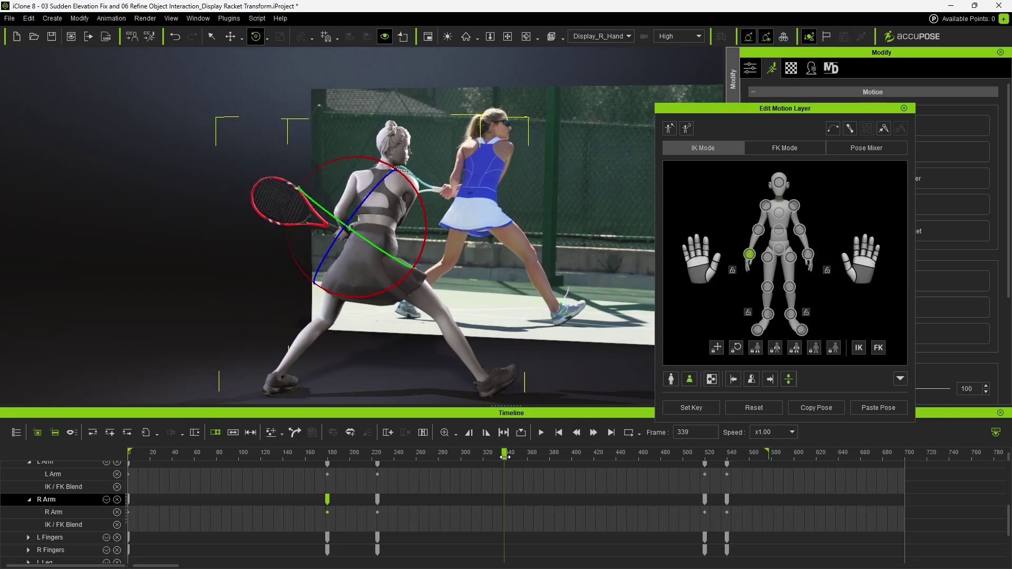
pyautogui.moveTo(504, 456); pyautogui.dragTo(506, 456)
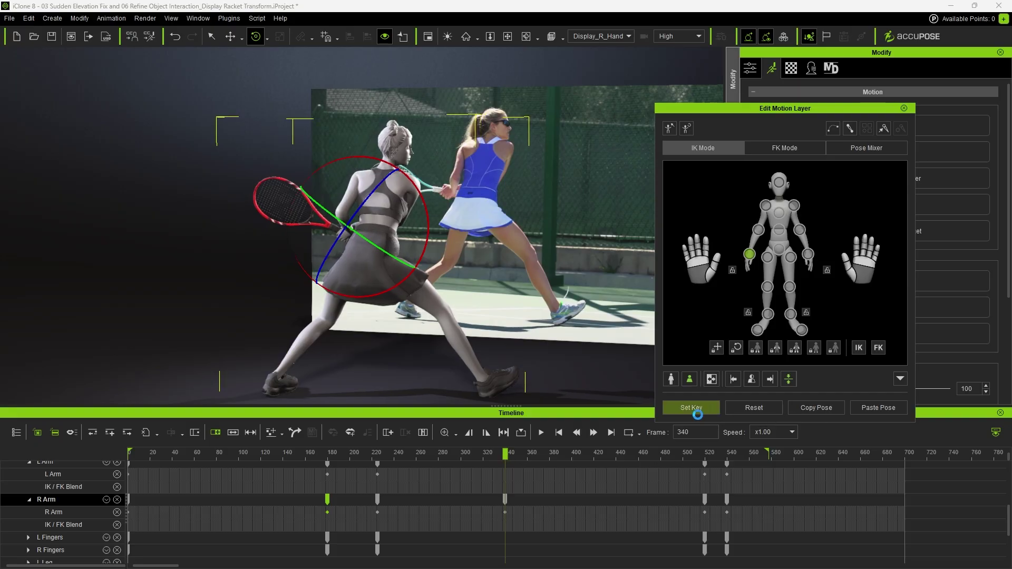
# - Reposition the right hand and racket at frame 380, then review the arc toward frame 420
pyautogui.moveTo(510, 454); pyautogui.dragTo(549, 454)
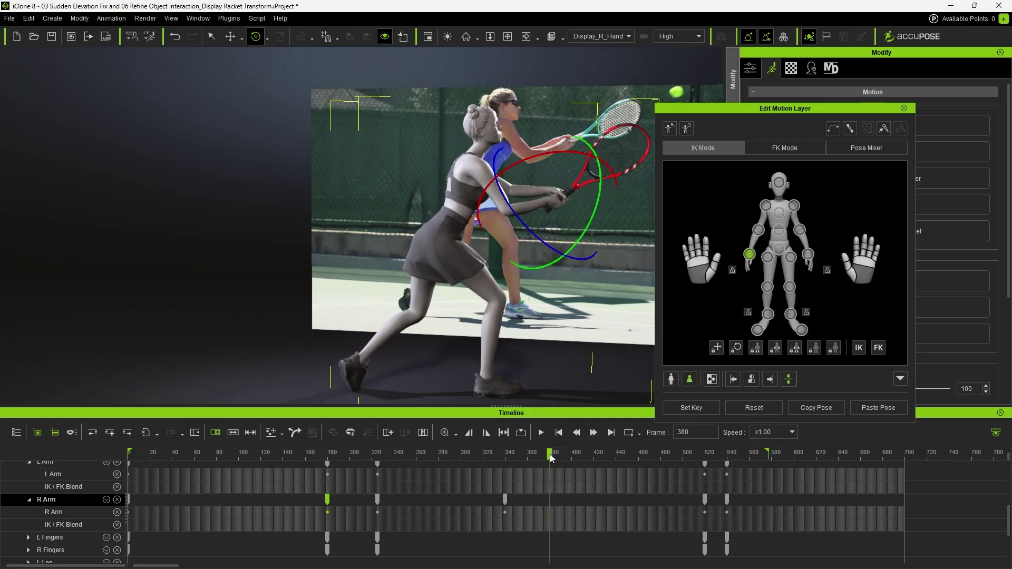
pyautogui.click(230, 36)
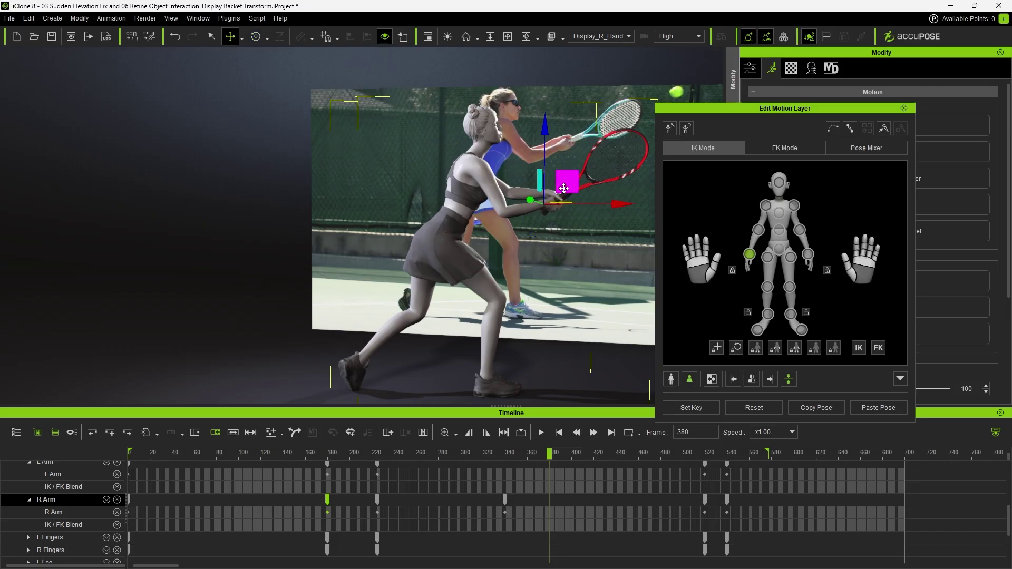
pyautogui.moveTo(546, 197); pyautogui.dragTo(610, 221)
pyautogui.press('e')
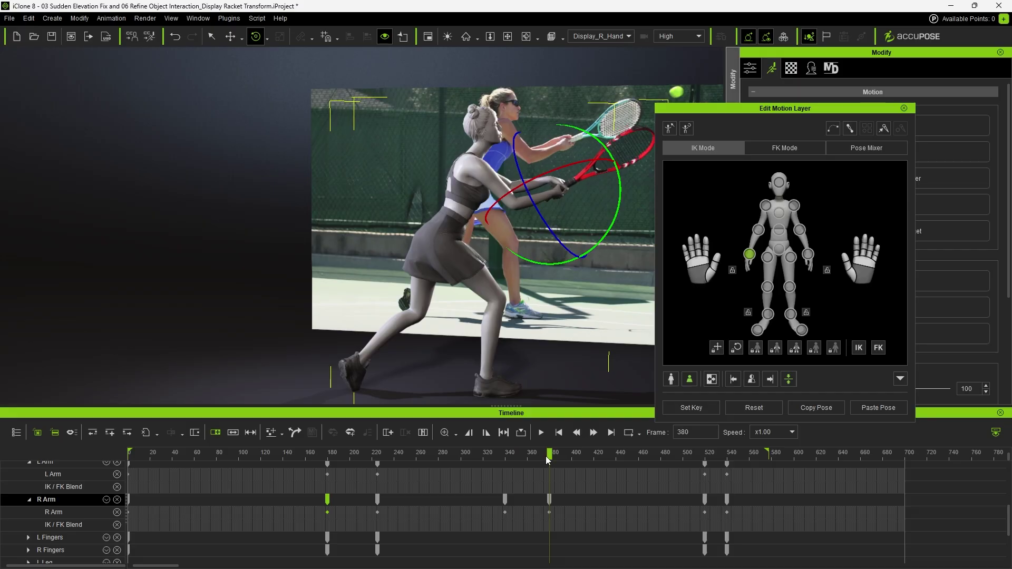
pyautogui.moveTo(547, 460); pyautogui.dragTo(593, 461)
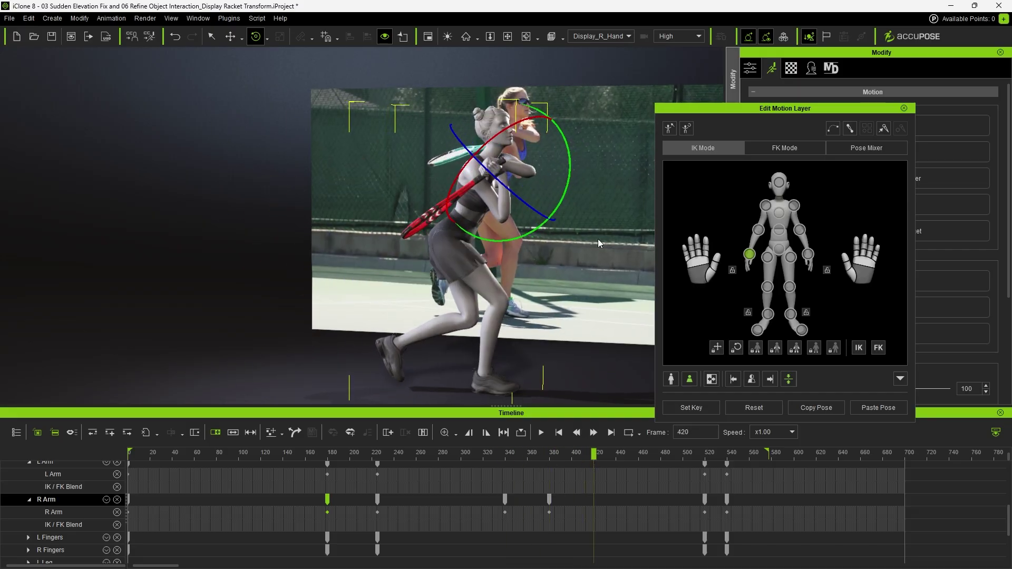